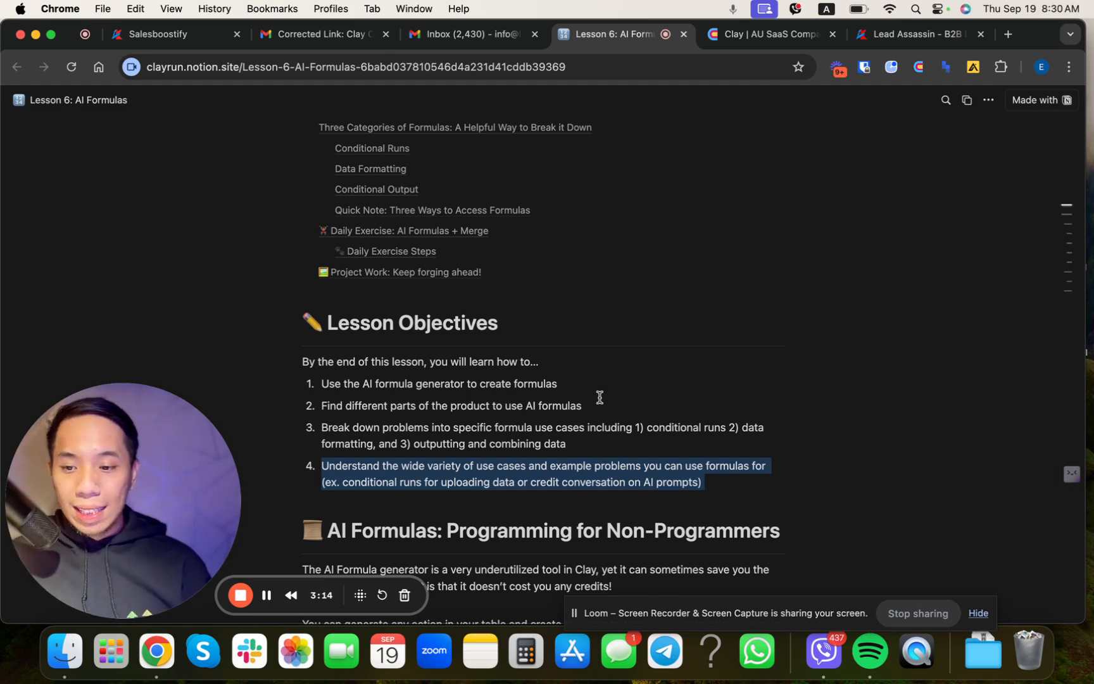
Step: Read the AI Formulas lesson from its objectives through the three categories of formulas
{"action": "scroll", "coordinate": [599, 397], "scroll_direction": "down", "scroll_amount": 2}
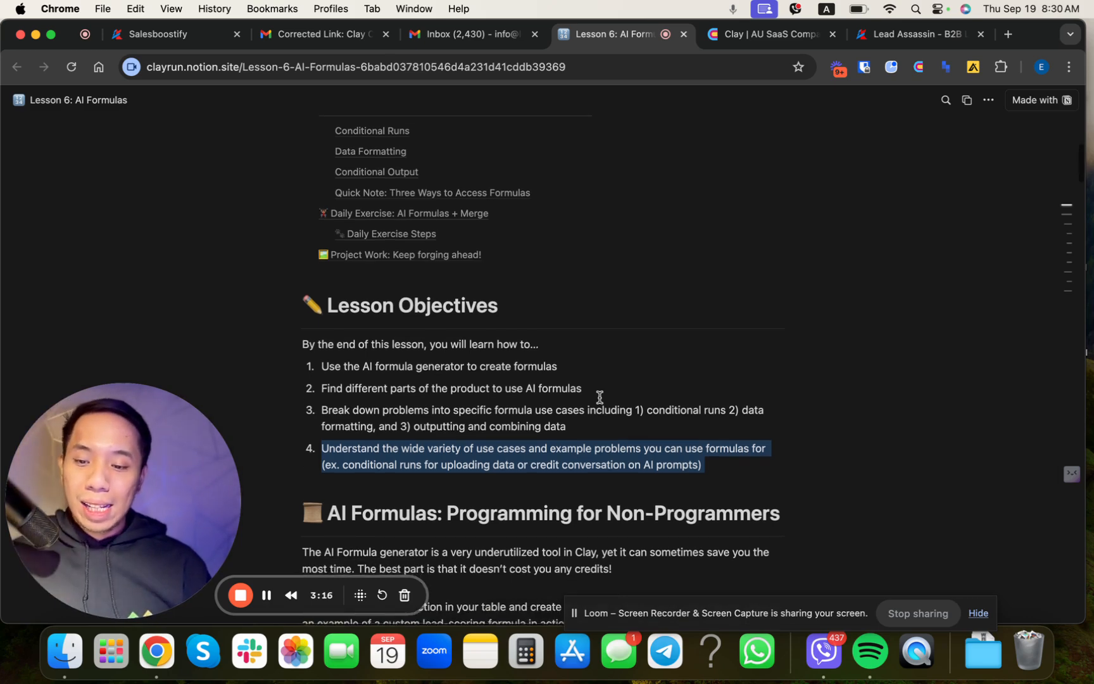
{"action": "scroll", "coordinate": [600, 397], "scroll_direction": "down", "scroll_amount": 6}
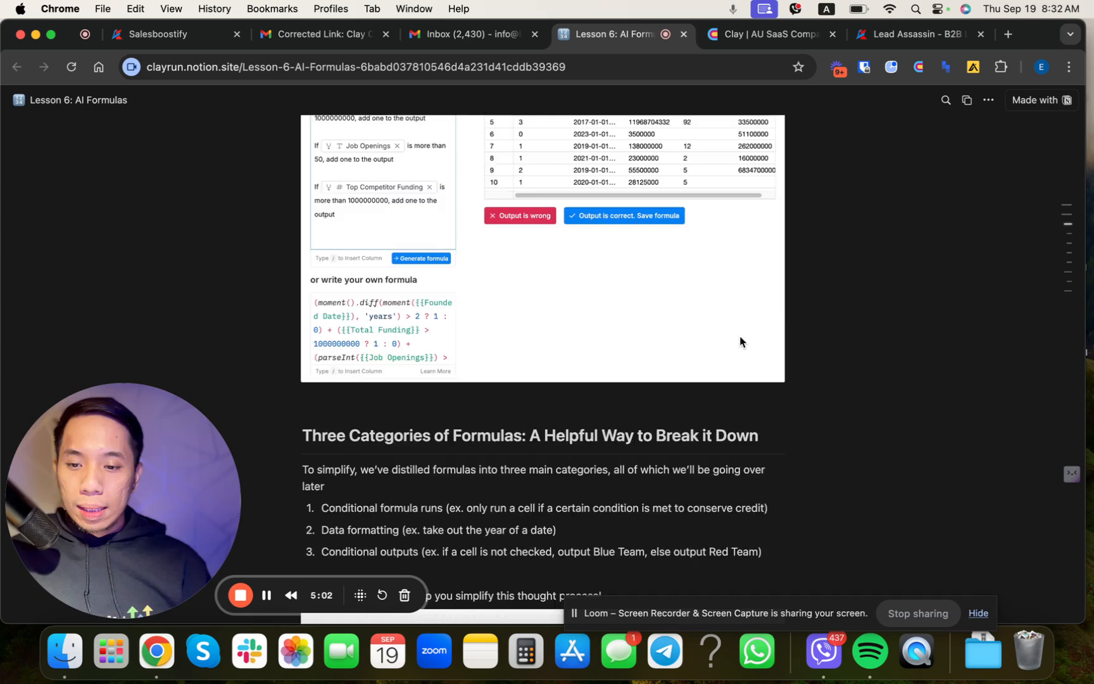
{"action": "scroll", "coordinate": [742, 342], "scroll_direction": "down", "scroll_amount": 3}
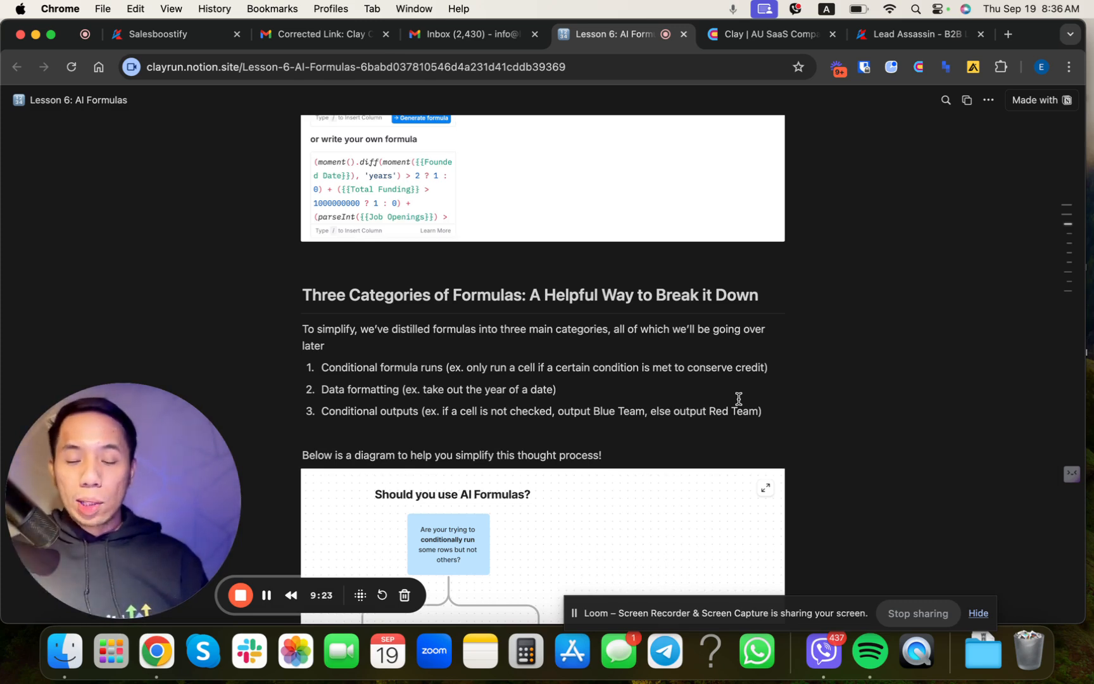
Step: Switch to the Clay companies table and add the Find Contacts at Company enrichment, saving its results in this table
{"action": "left_click", "coordinate": [756, 35]}
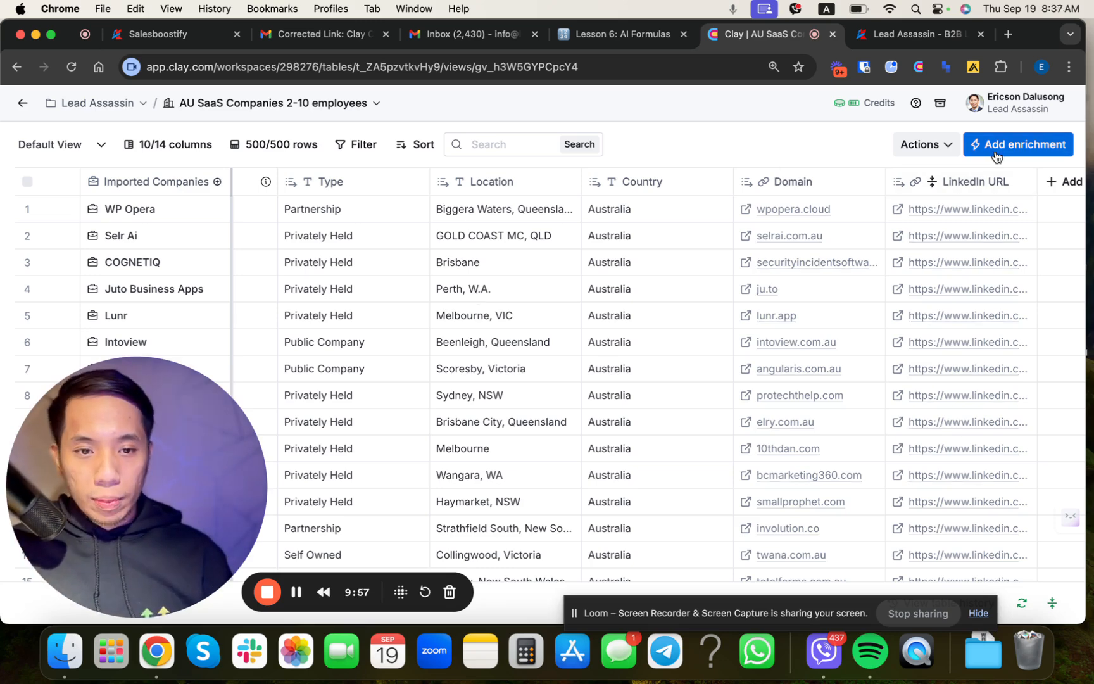
{"action": "left_click", "coordinate": [1013, 144]}
{"action": "type", "text": "fi"}
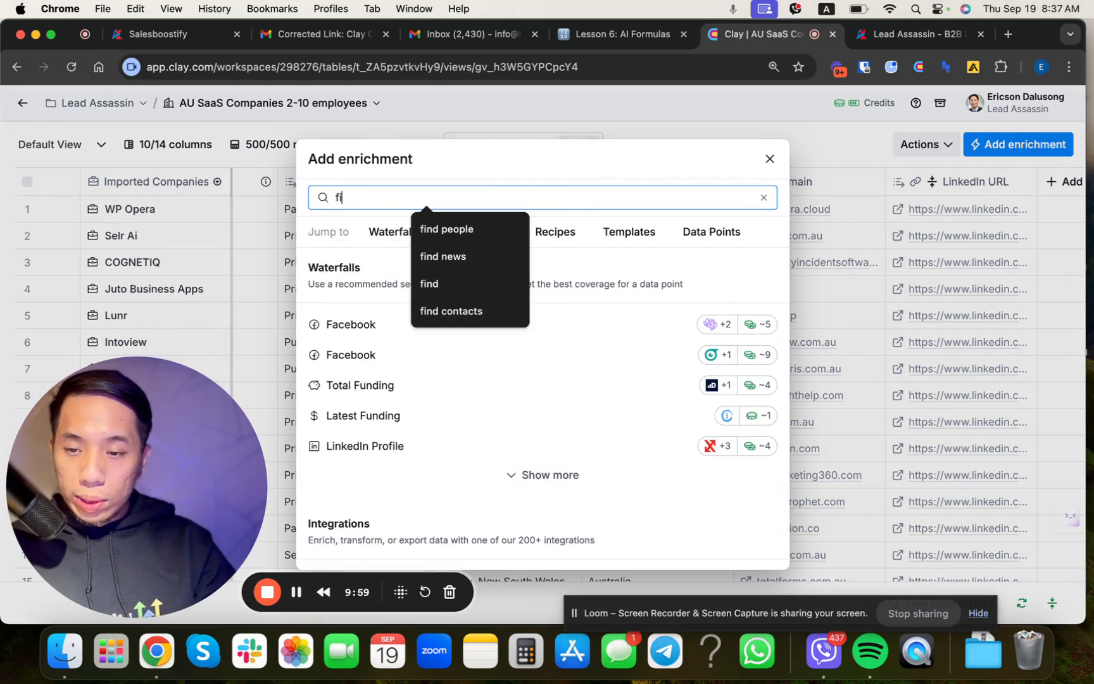
{"action": "type", "text": "nd contacts"}
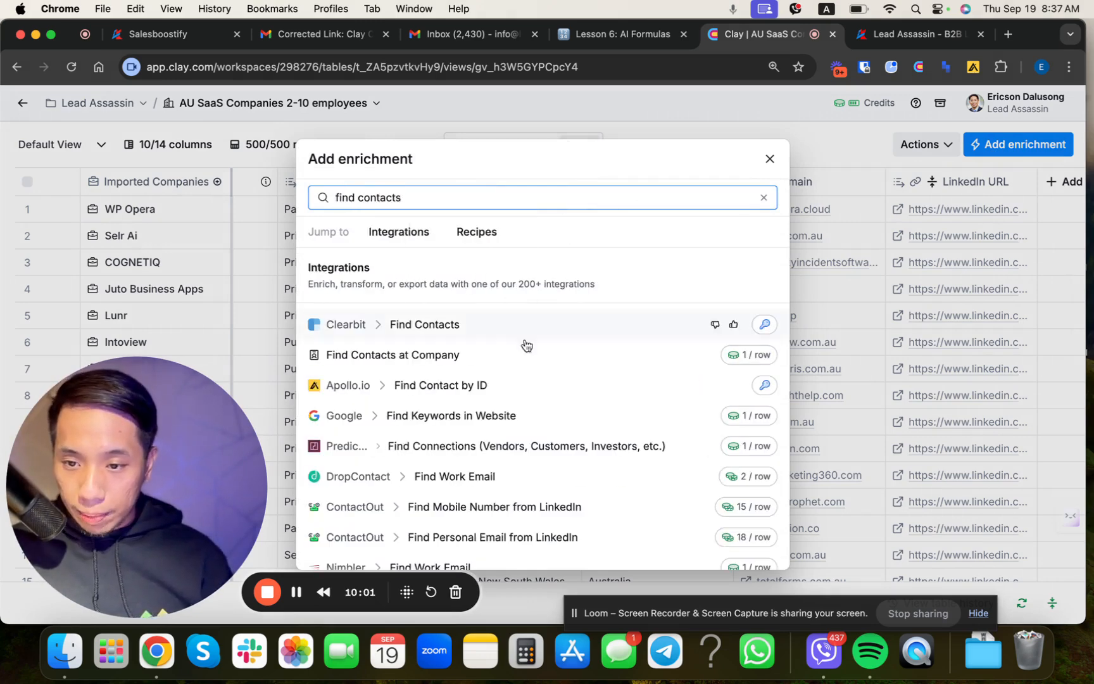
{"action": "left_click", "coordinate": [420, 359]}
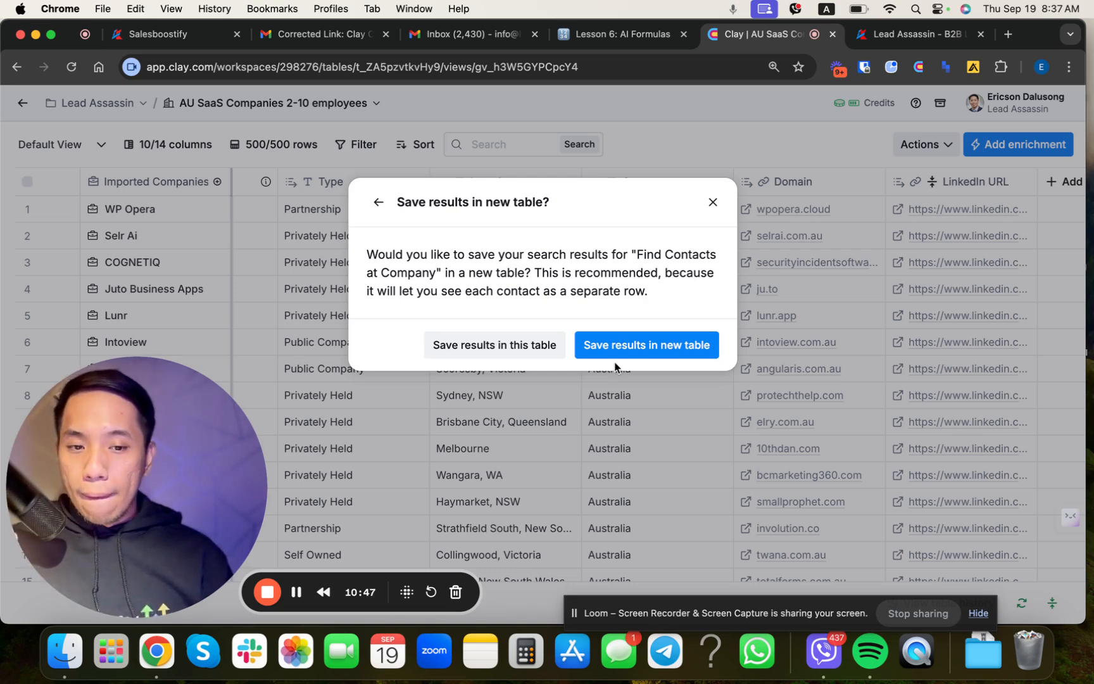
{"action": "left_click", "coordinate": [517, 347]}
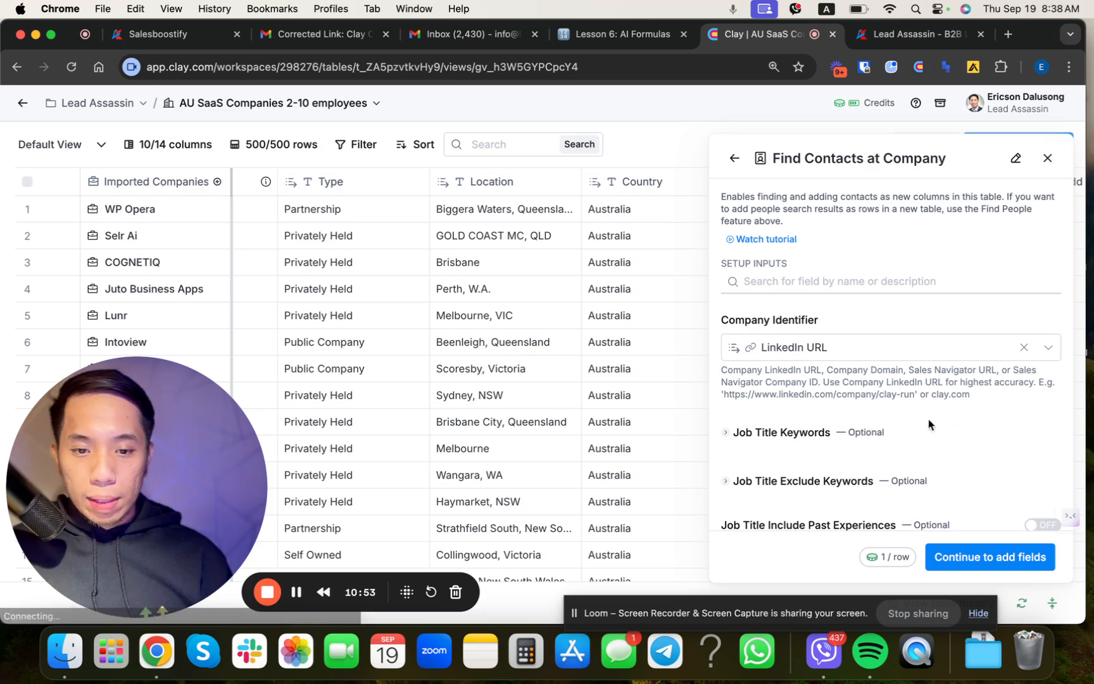
Step: Open the AI generator for the enrichment's run condition and begin the prompt with "only run if" and the Location column
{"action": "scroll", "coordinate": [940, 431], "scroll_direction": "down", "scroll_amount": 10}
{"action": "scroll", "coordinate": [940, 431], "scroll_direction": "down", "scroll_amount": 10}
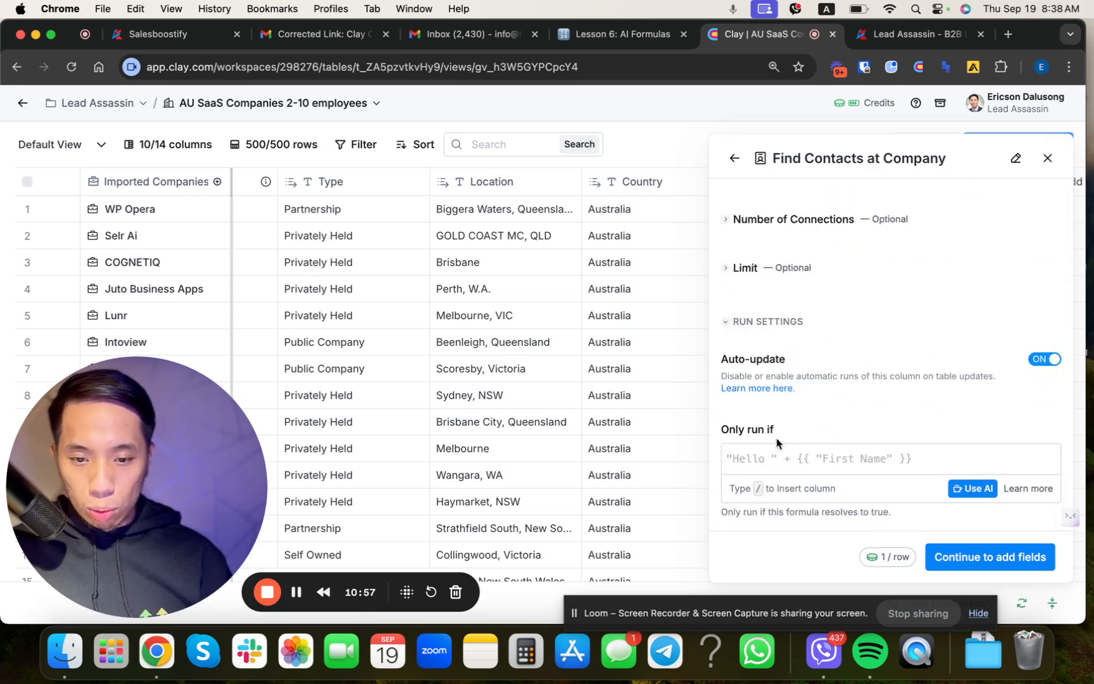
{"action": "left_click", "coordinate": [972, 488]}
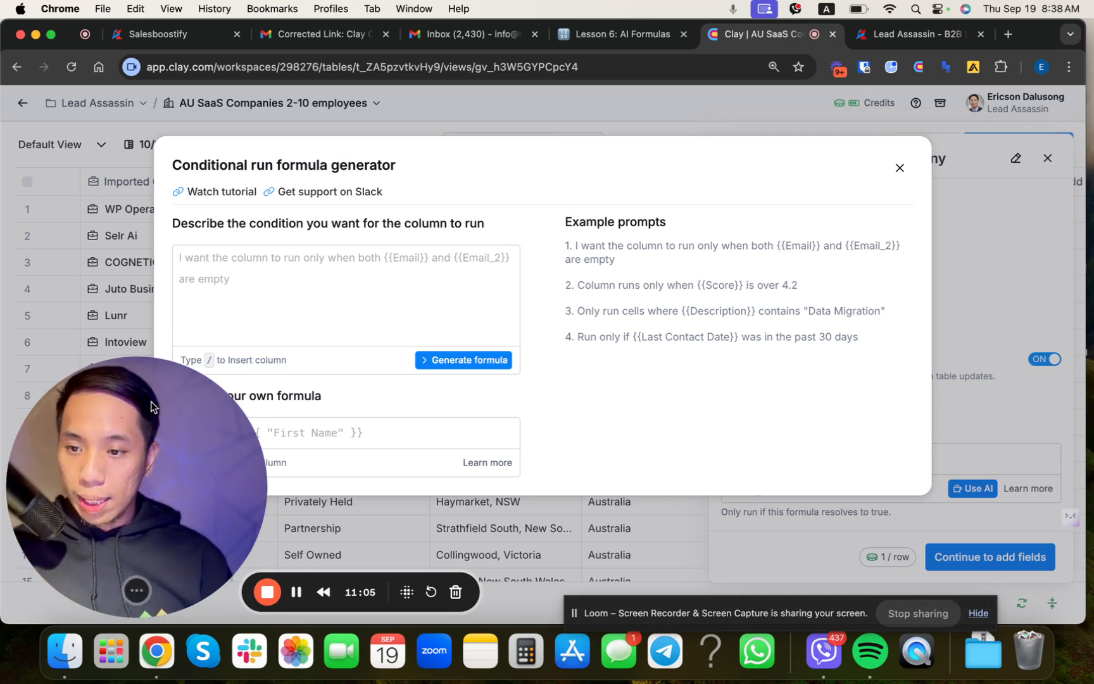
{"action": "left_click_drag", "start_coordinate": [152, 532], "coordinate": [928, 500]}
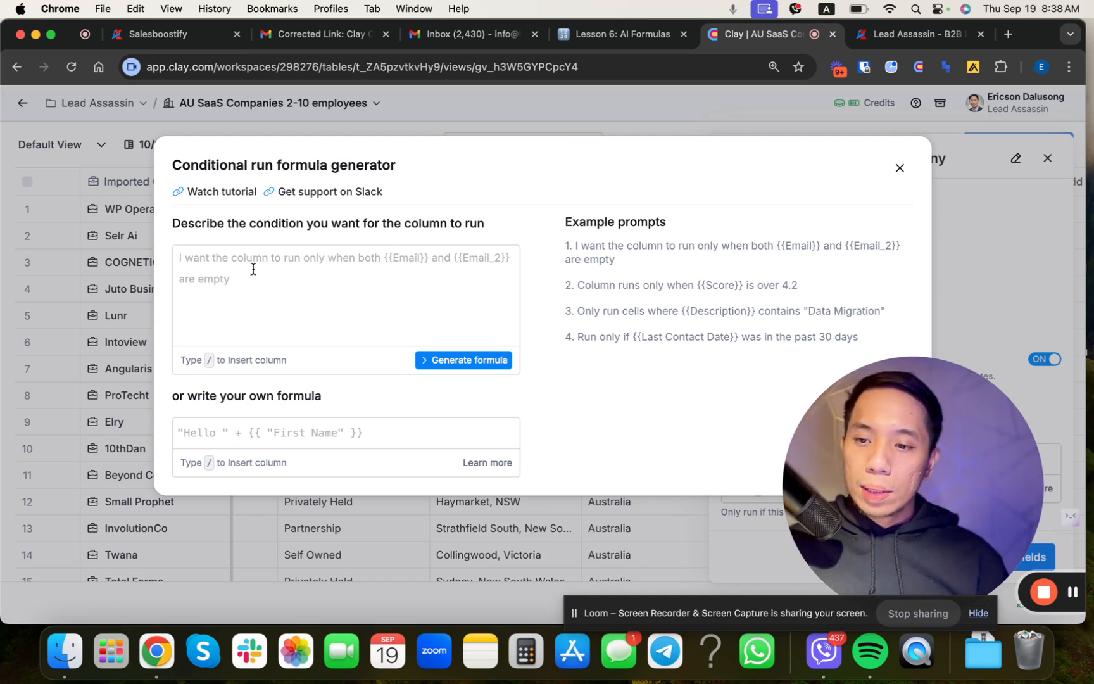
{"action": "left_click", "coordinate": [221, 271]}
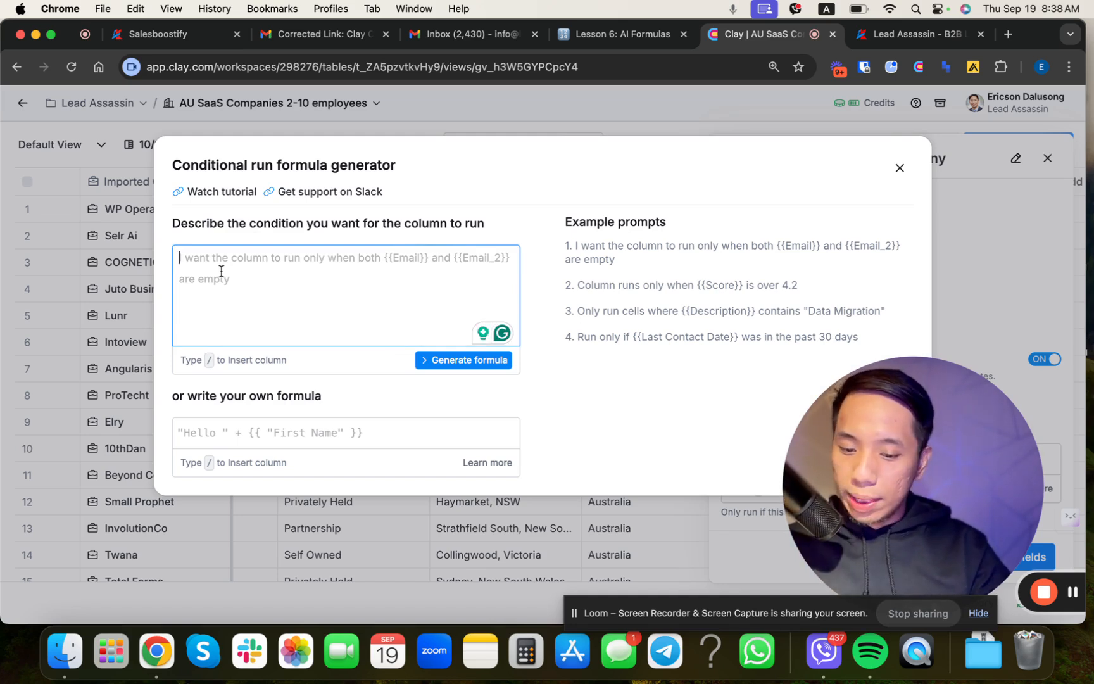
{"action": "type", "text": "only run if /"}
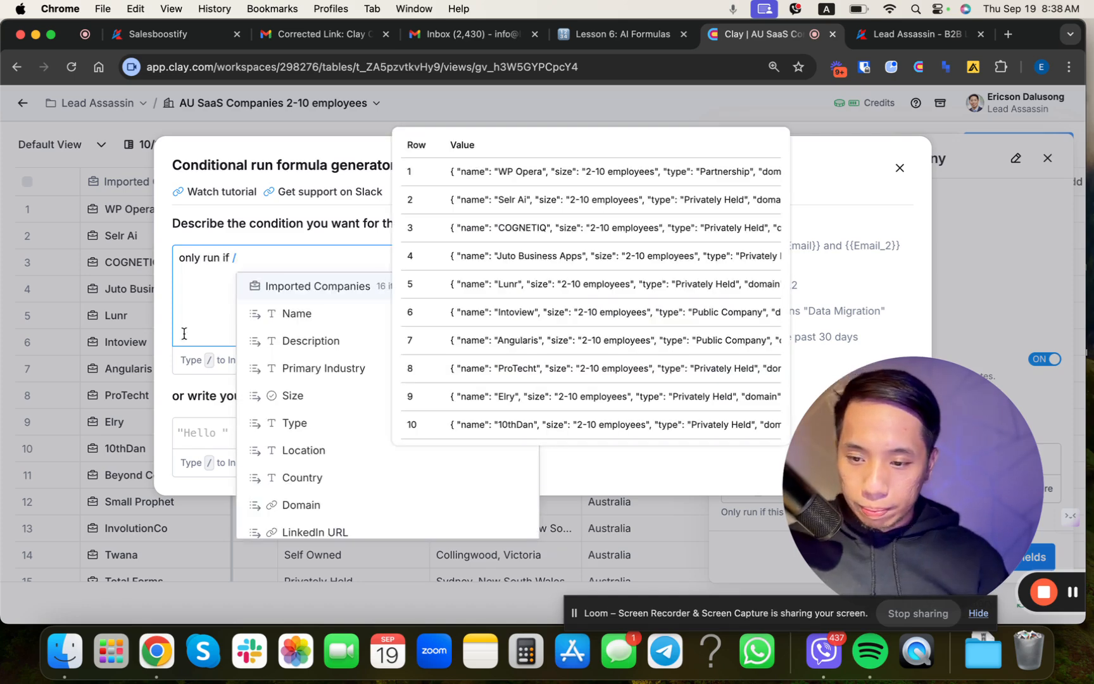
{"action": "scroll", "coordinate": [297, 423], "scroll_direction": "down", "scroll_amount": 2}
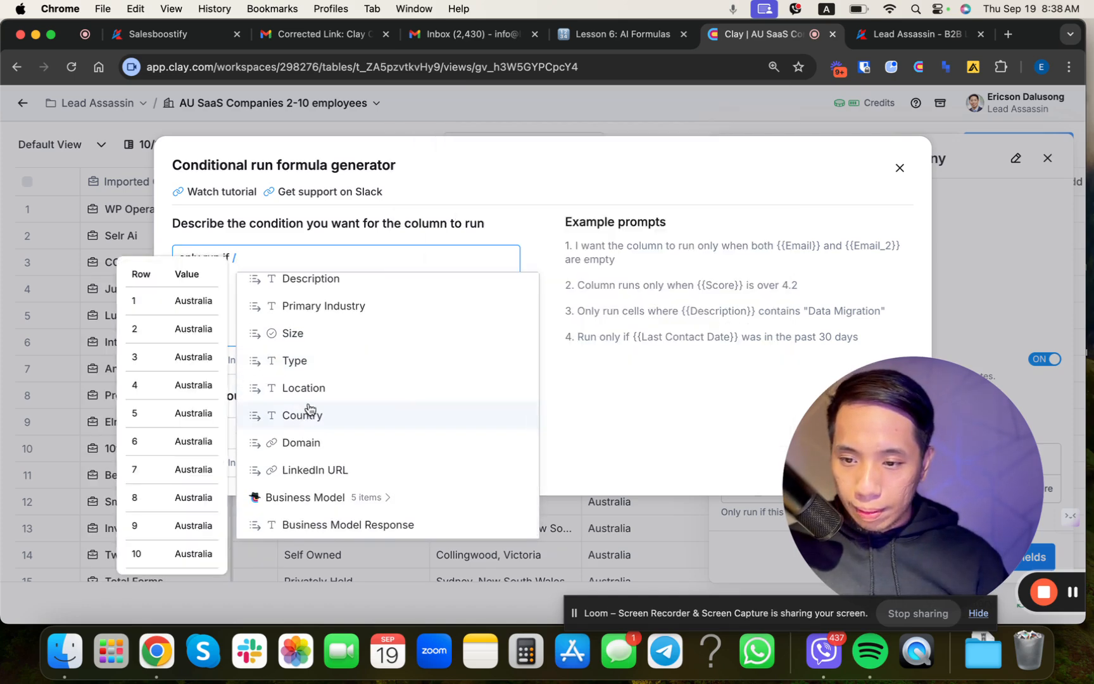
{"action": "left_click", "coordinate": [305, 387]}
Step: Complete the condition prompt after Location with "contains 'Queensland' or 'QLD'"
{"action": "type", "text": "cont"}
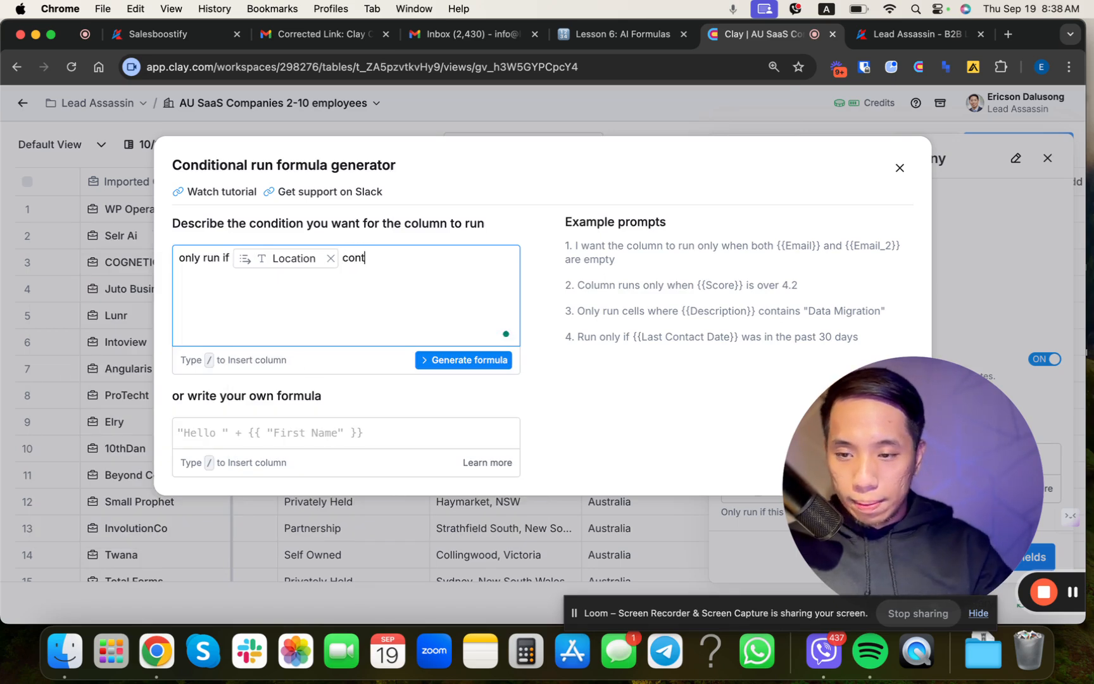
{"action": "type", "text": "ains ' Queenslan"}
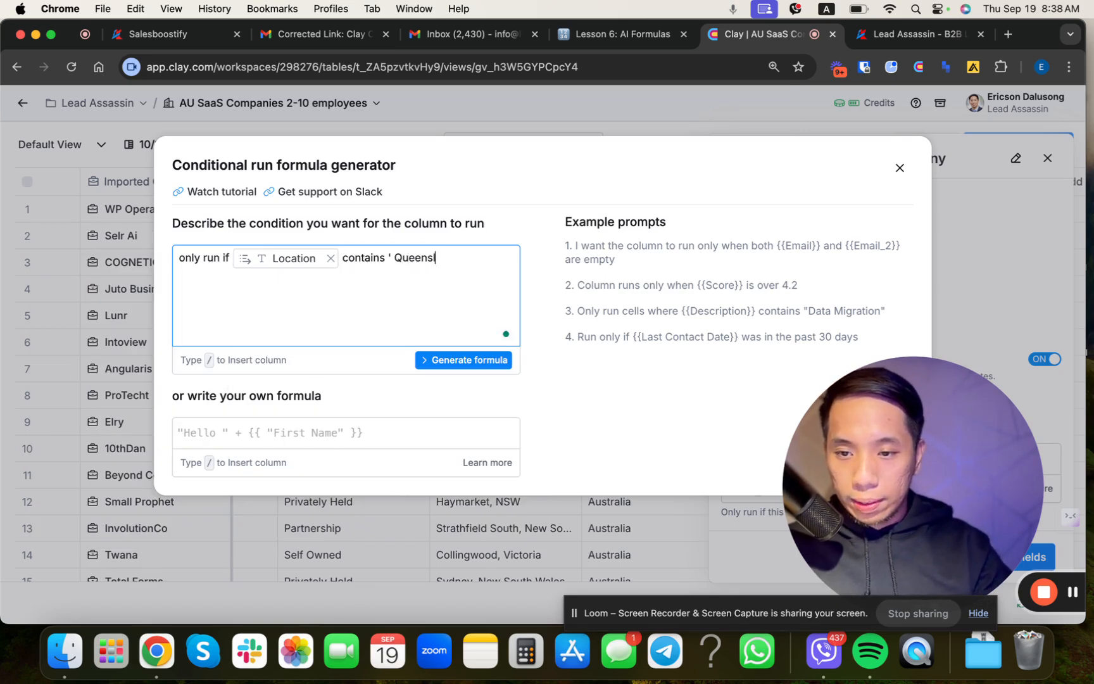
{"action": "key", "text": "BackSpace"}
{"action": "key", "text": "BackSpace"}
{"action": "key", "text": "BackSpace"}
{"action": "key", "text": "BackSpace"}
{"action": "key", "text": "BackSpace"}
{"action": "key", "text": "BackSpace"}
{"action": "key", "text": "BackSpace"}
{"action": "key", "text": "BackSpace"}
{"action": "key", "text": "BackSpace"}
{"action": "key", "text": "BackSpace"}
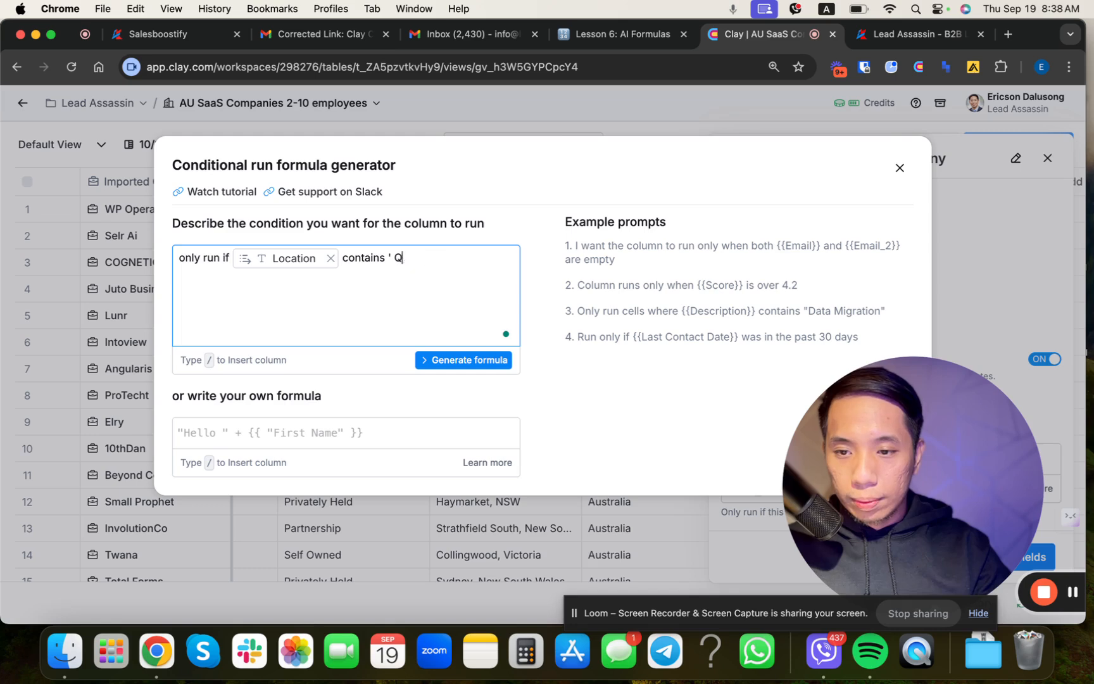
{"action": "type", "text": "Queenlsnad"}
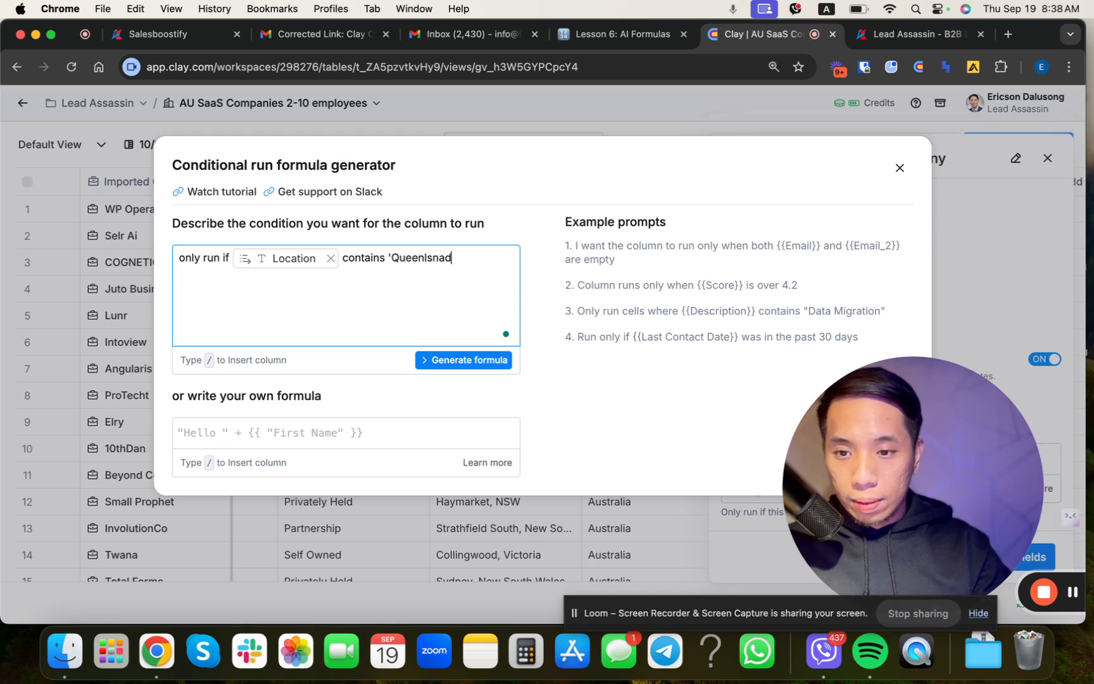
{"action": "key", "text": "BackSpace"}
{"action": "key", "text": "BackSpace"}
{"action": "key", "text": "BackSpace"}
{"action": "key", "text": "BackSpace"}
{"action": "key", "text": "BackSpace"}
{"action": "type", "text": "sland"}
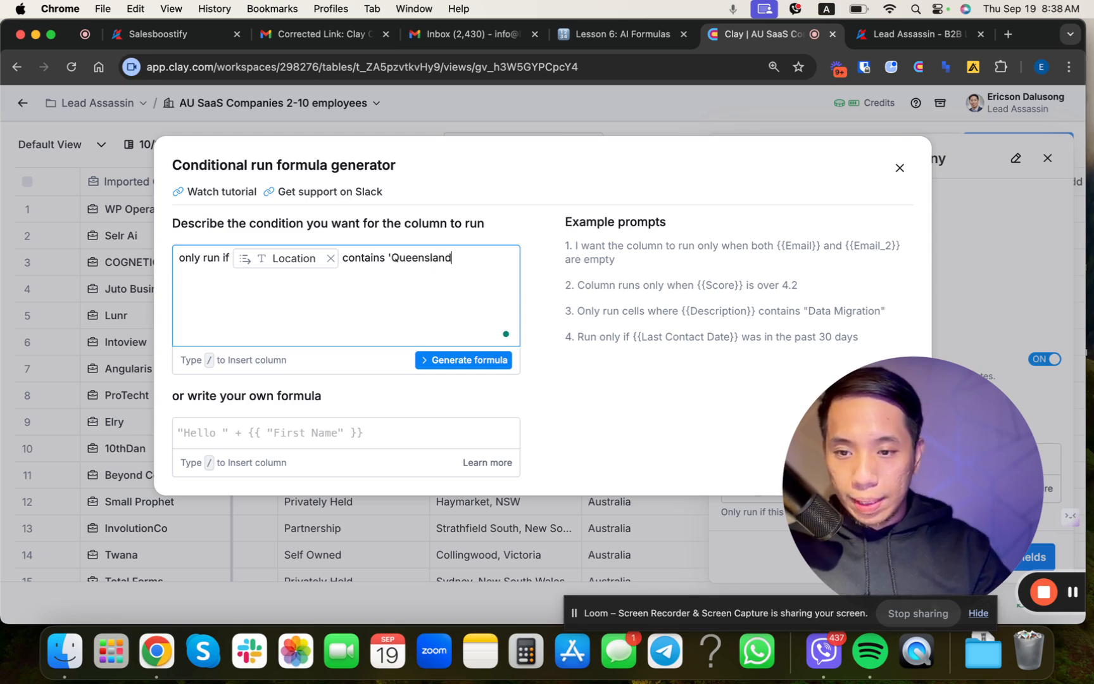
{"action": "type", "text": "' or 'QLD'"}
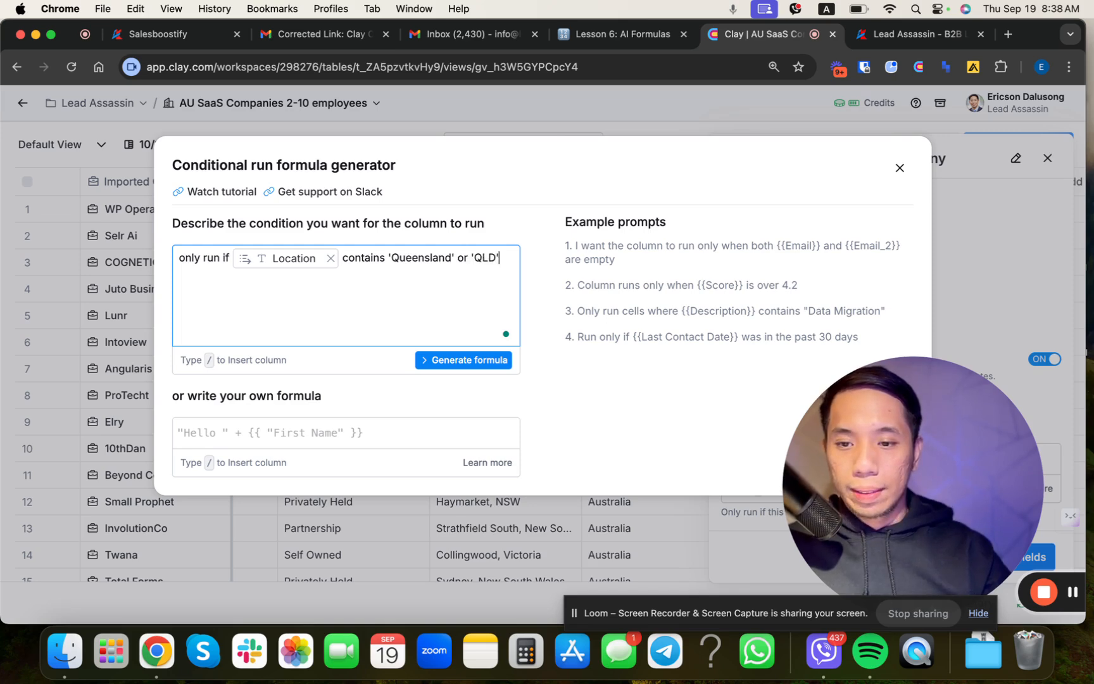
Step: Generate the conditional run formula from the prompt and save it as the enrichment's run condition
{"action": "key", "text": "super+a"}
{"action": "left_click", "coordinate": [435, 366]}
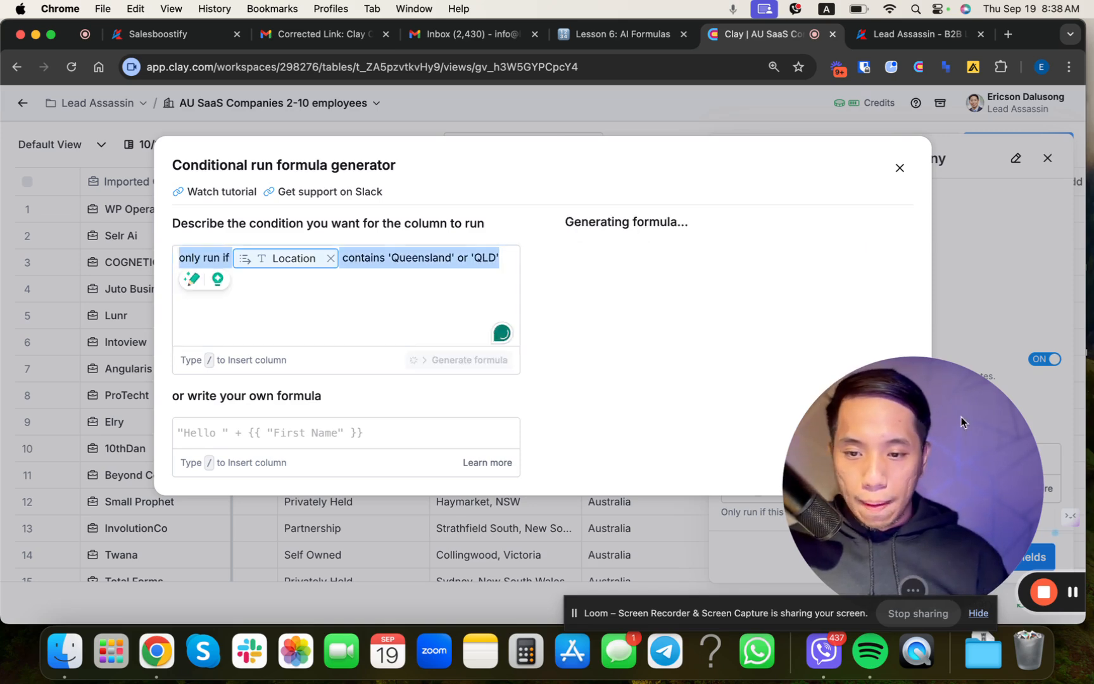
{"action": "left_click_drag", "start_coordinate": [961, 416], "coordinate": [62, 451]}
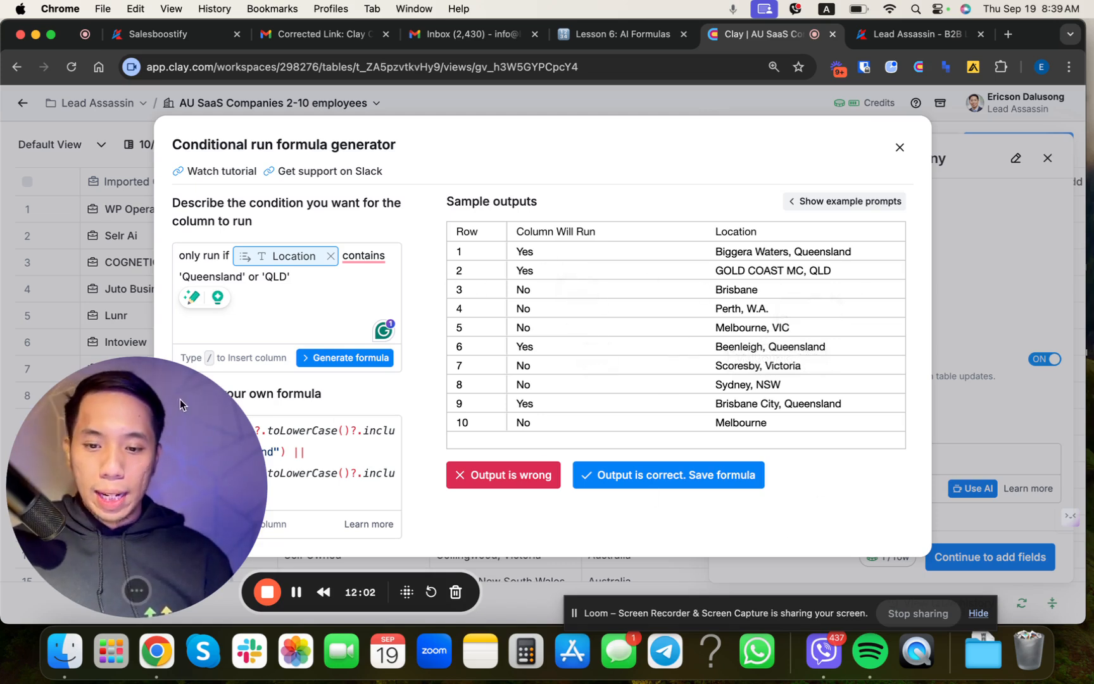
{"action": "left_click", "coordinate": [662, 481]}
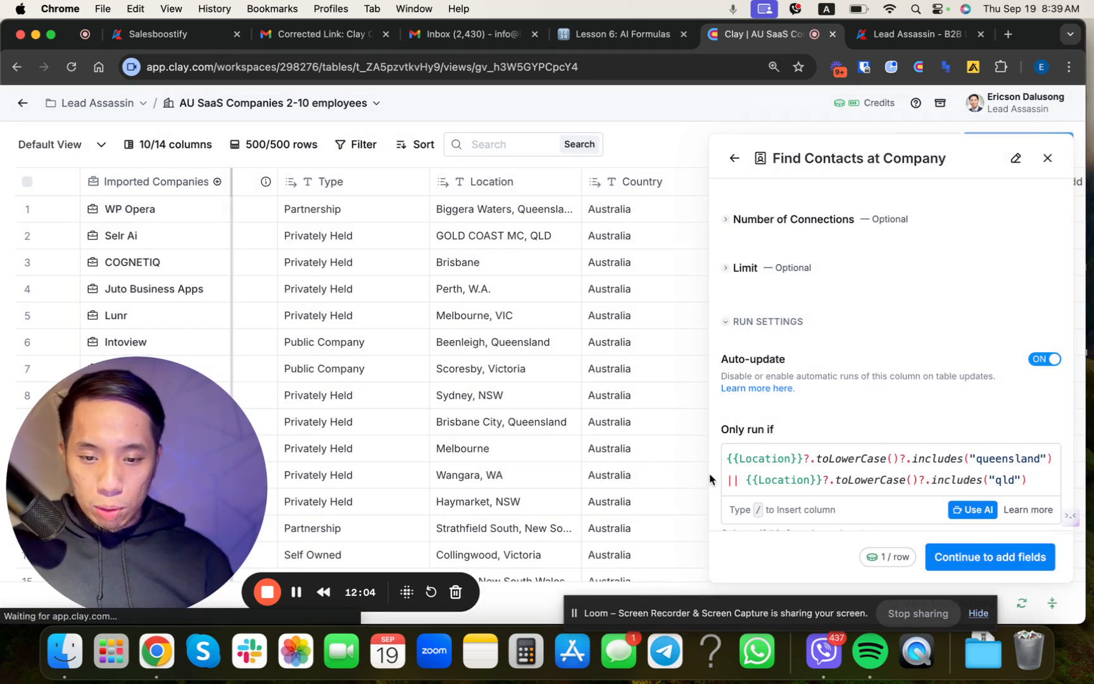
Step: Continue to the output fields, then save the Find Contacts at Company enrichment and run it on 10 rows
{"action": "left_click", "coordinate": [989, 556]}
{"action": "left_click", "coordinate": [1027, 487]}
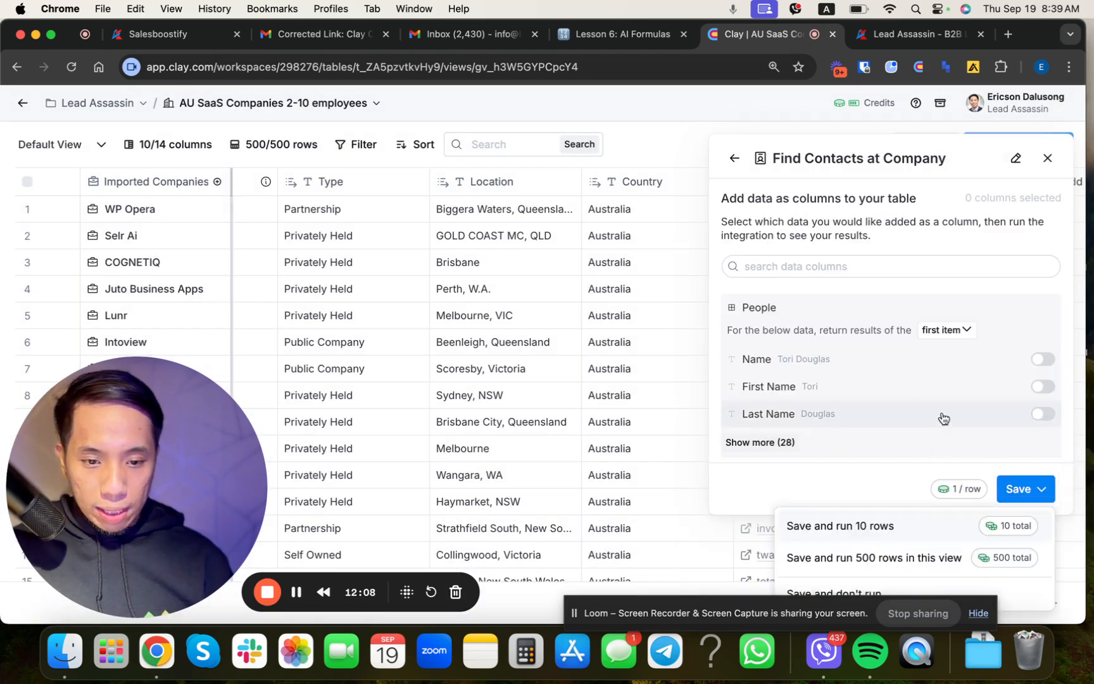
{"action": "left_click", "coordinate": [807, 527]}
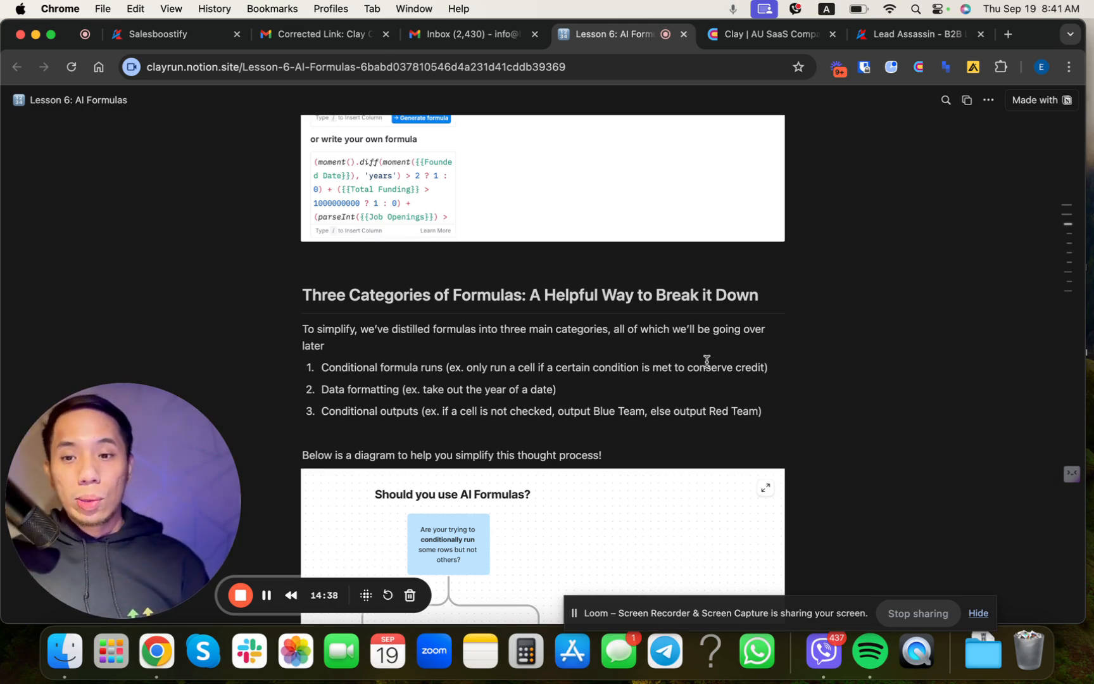
Step: Return to the Clay companies table and insert a formula column directly to the right of the Location column
{"action": "left_click", "coordinate": [752, 34]}
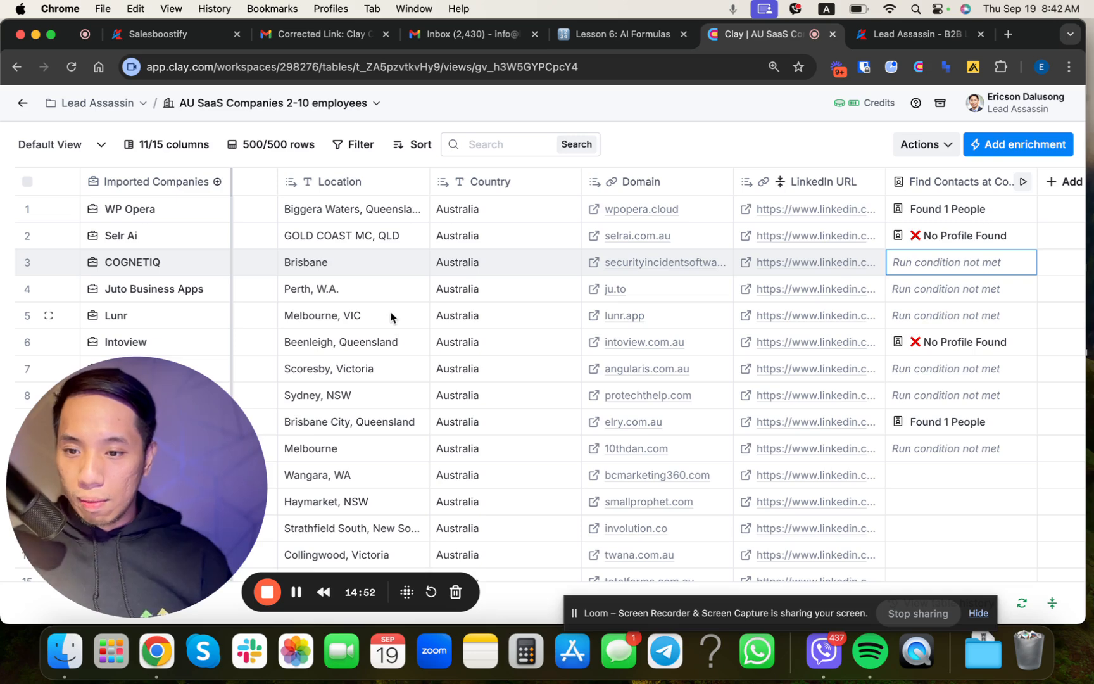
{"action": "left_click", "coordinate": [349, 184]}
{"action": "scroll", "coordinate": [349, 184], "scroll_direction": "left", "scroll_amount": 2}
{"action": "left_click", "coordinate": [758, 259]}
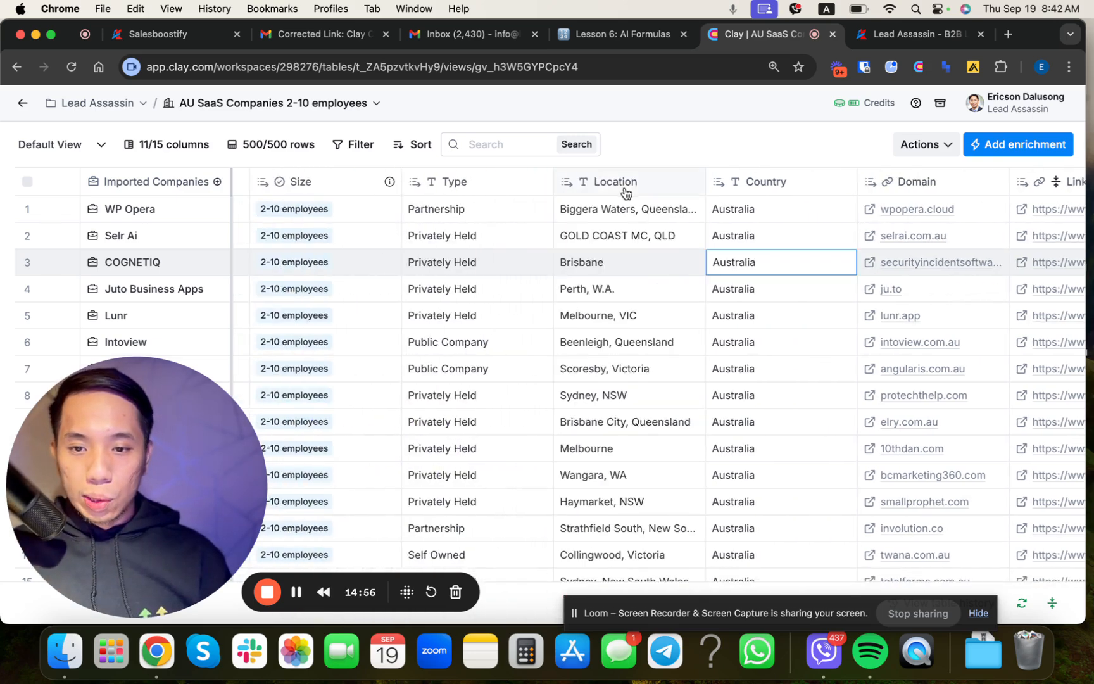
{"action": "left_click", "coordinate": [606, 183]}
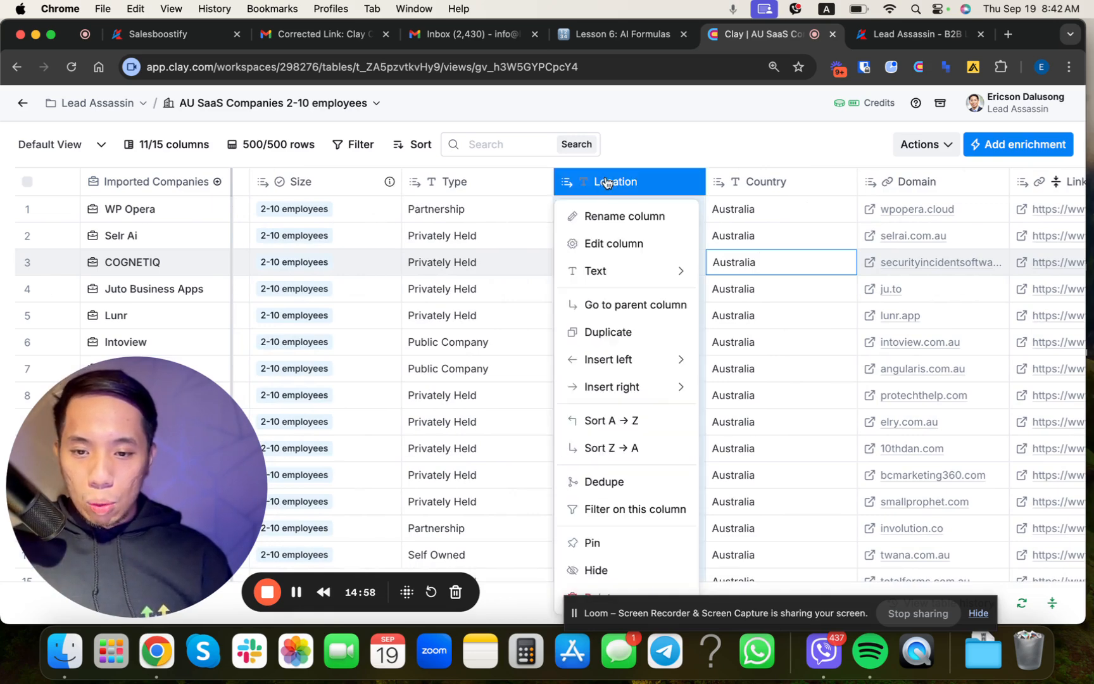
{"action": "mouse_move", "coordinate": [611, 392]}
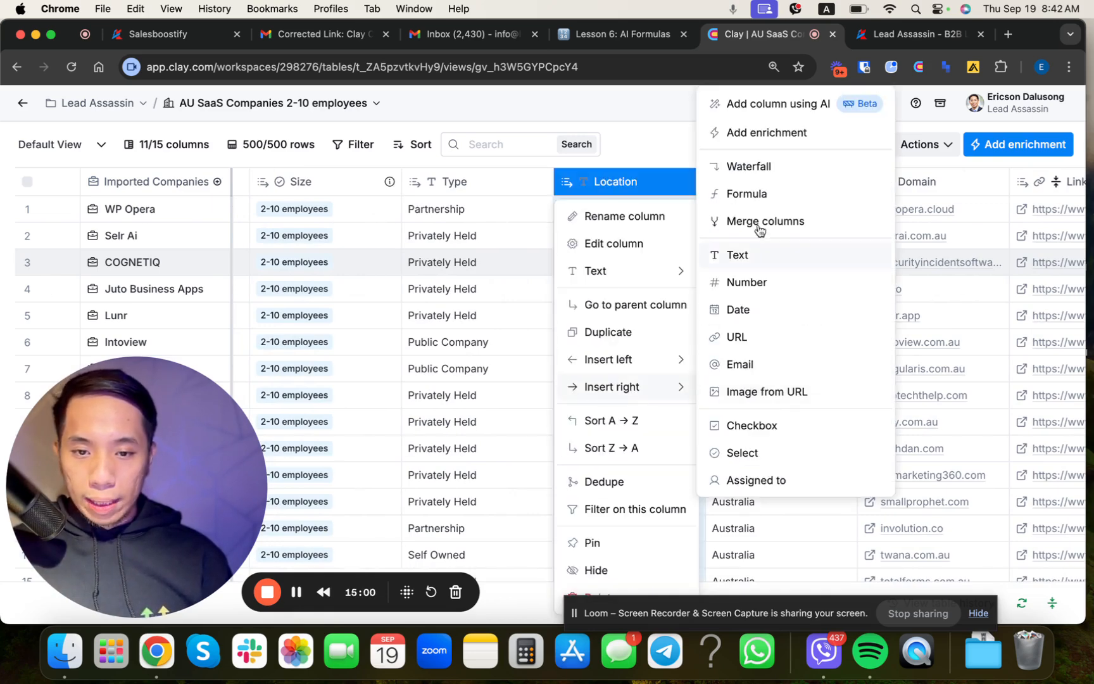
{"action": "left_click", "coordinate": [737, 195]}
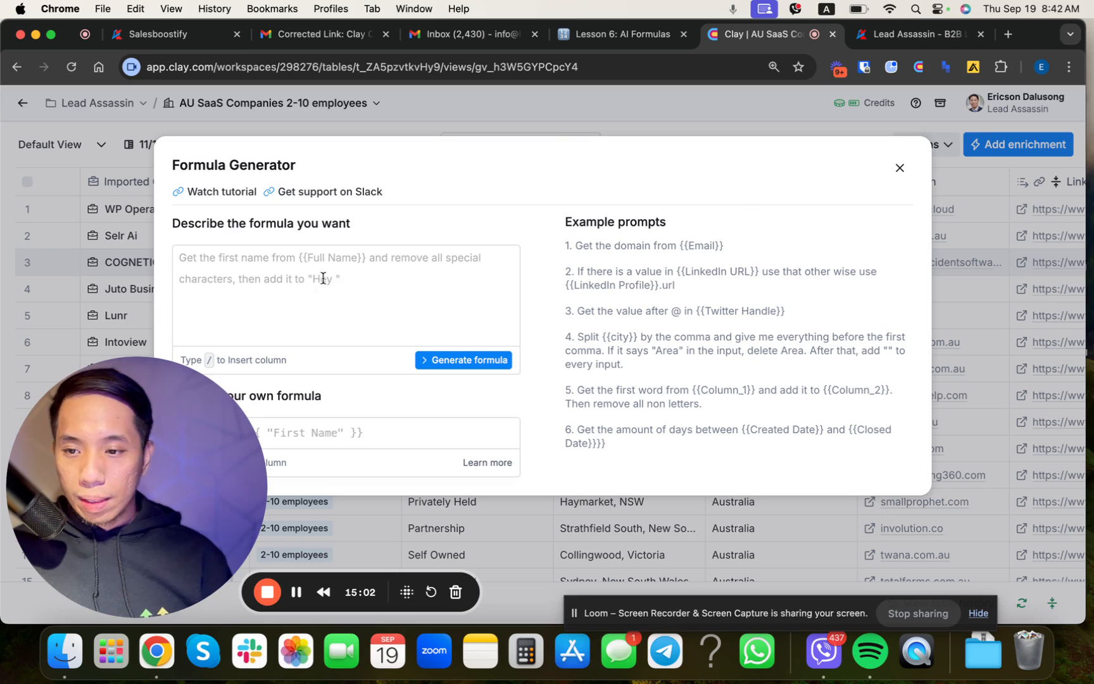
Step: Describe the new column's formula as "get the state from" followed by the Location column
{"action": "left_click", "coordinate": [315, 282]}
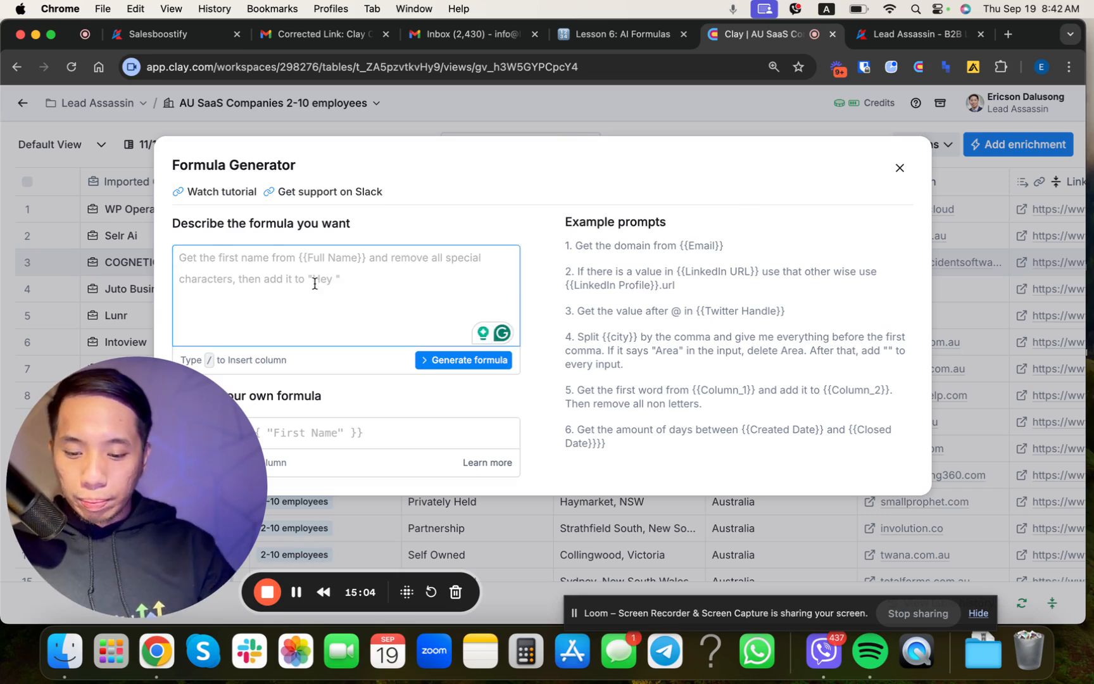
{"action": "type", "text": "get the state"}
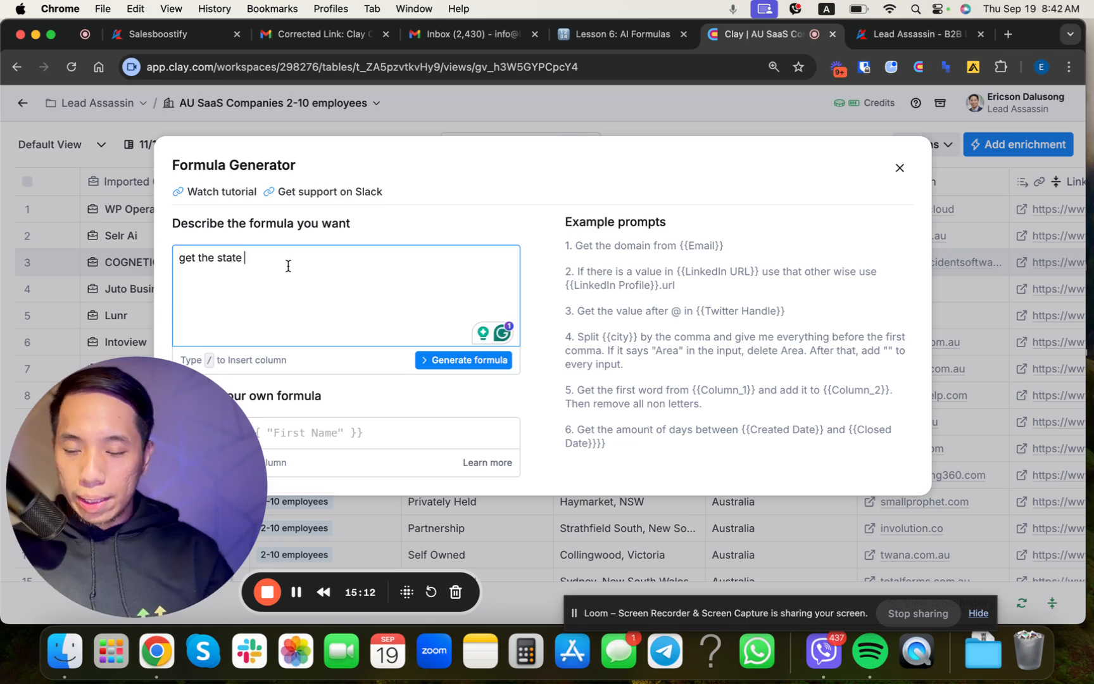
{"action": "type", "text": "/"}
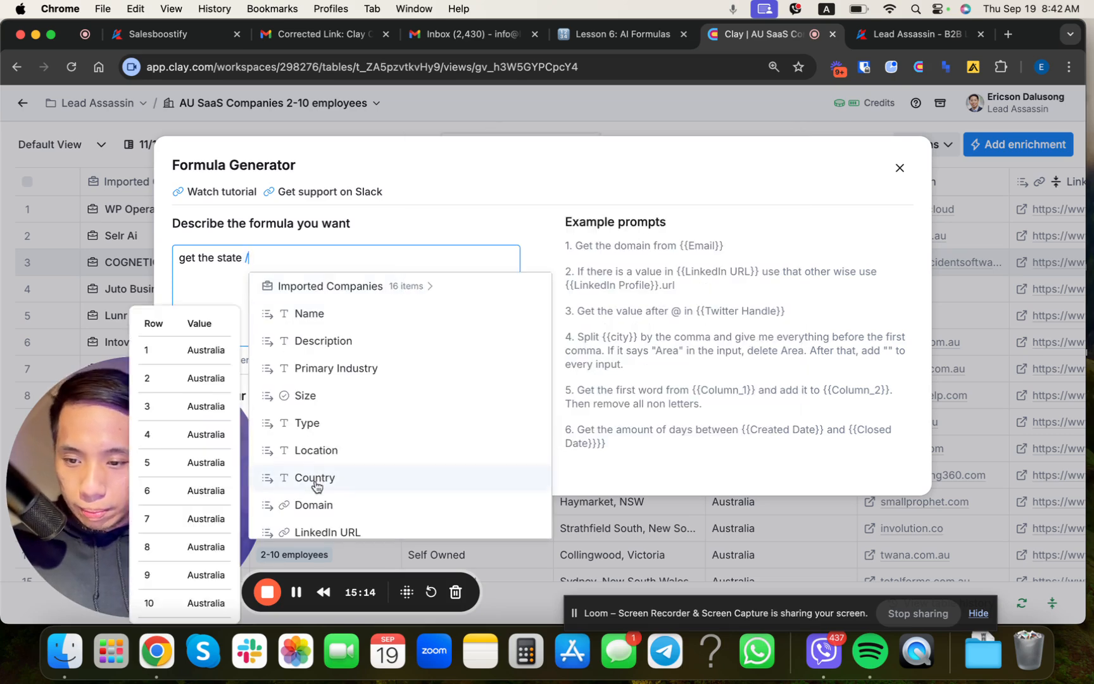
{"action": "left_click", "coordinate": [313, 439]}
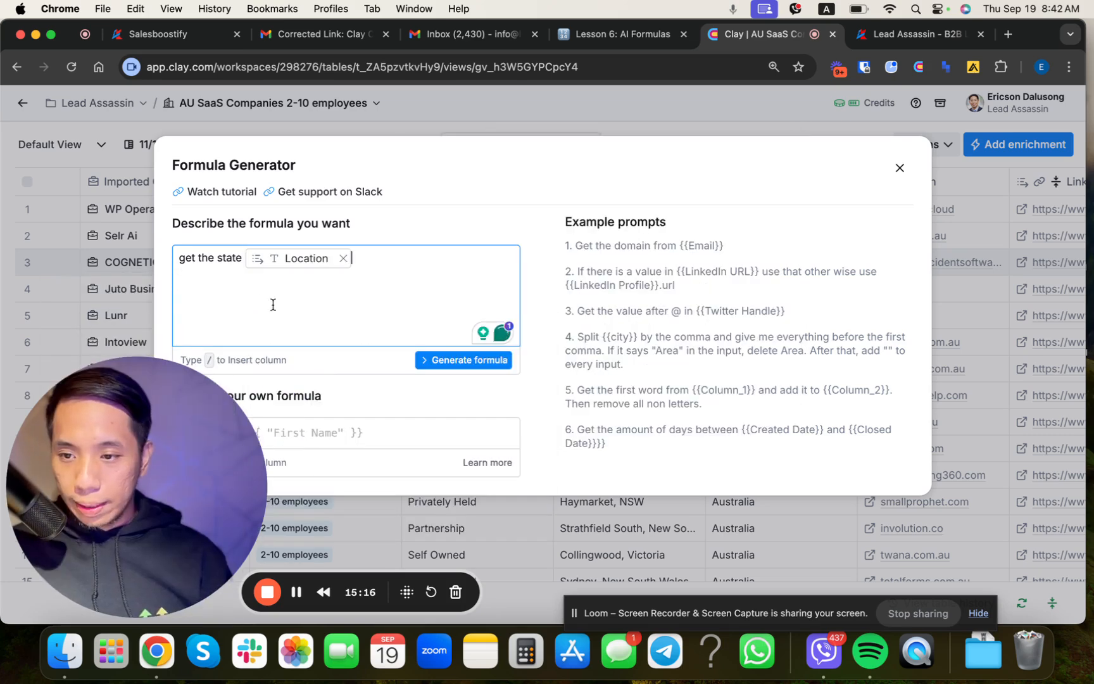
{"action": "left_click", "coordinate": [237, 254]}
{"action": "type", "text": "from"}
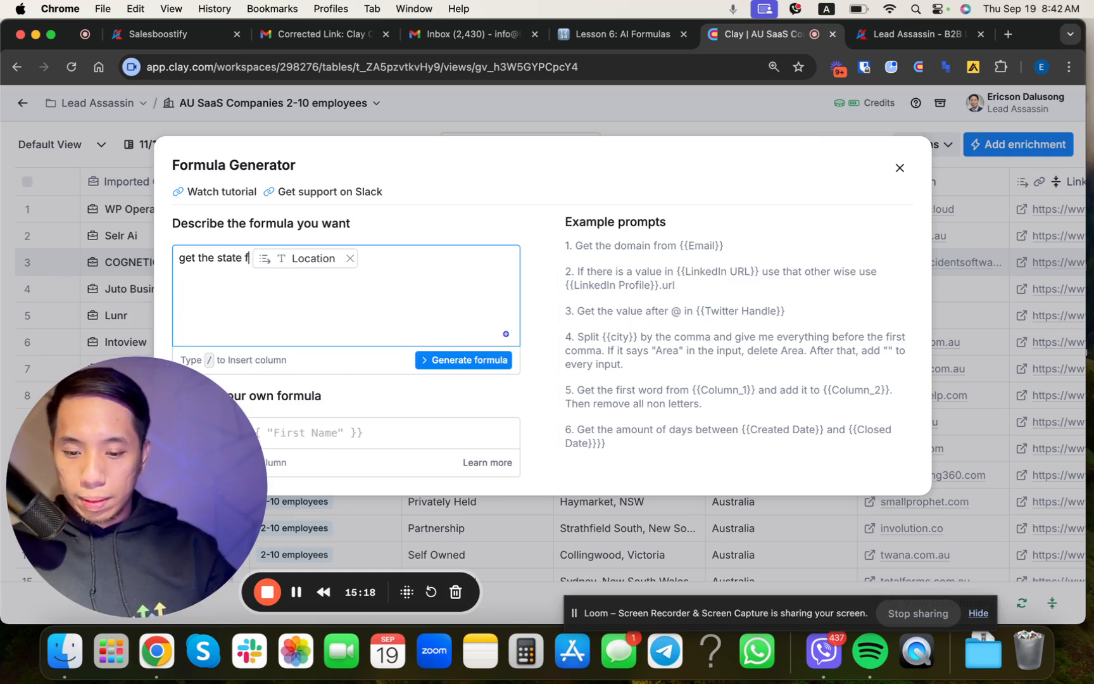
Step: Generate the state extraction formula from the prompt and save it to the new column
{"action": "left_click", "coordinate": [454, 360]}
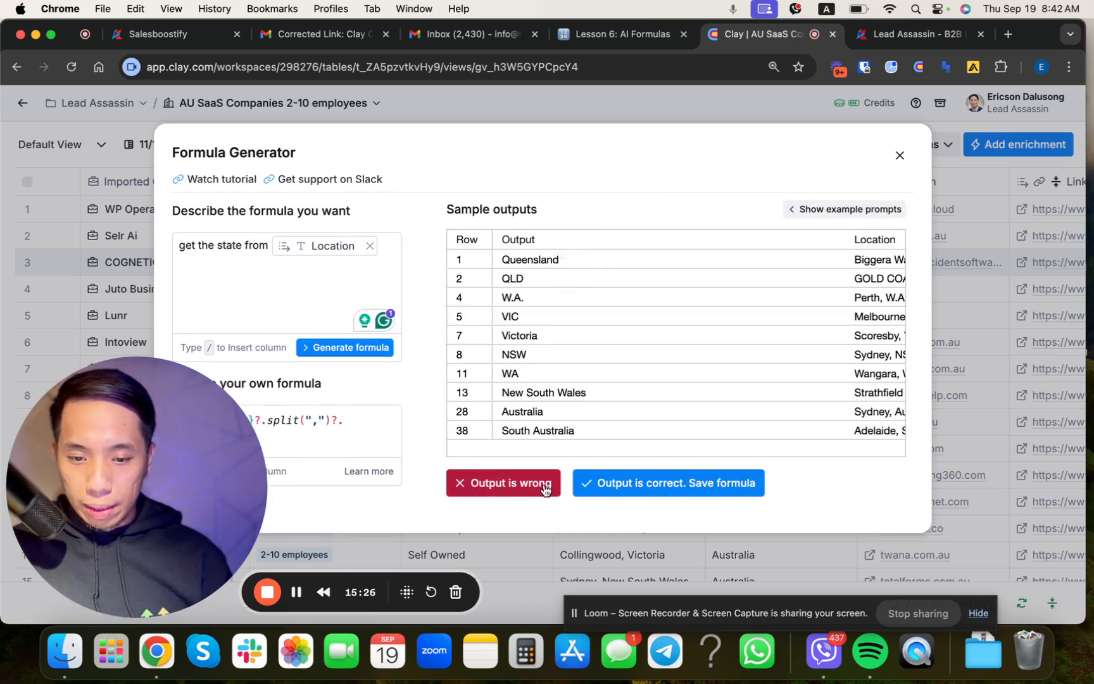
{"action": "left_click", "coordinate": [640, 493]}
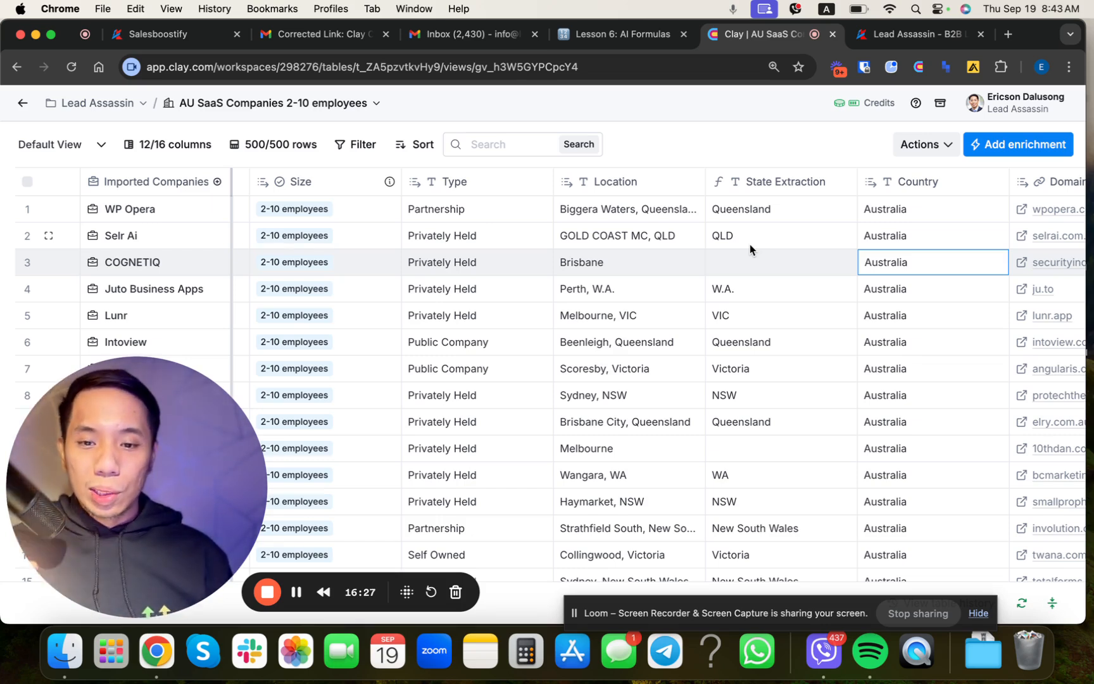
Step: Review the three formula categories on the Lesson 6: AI Formulas page, then return to the Clay companies table
{"action": "left_click", "coordinate": [616, 34]}
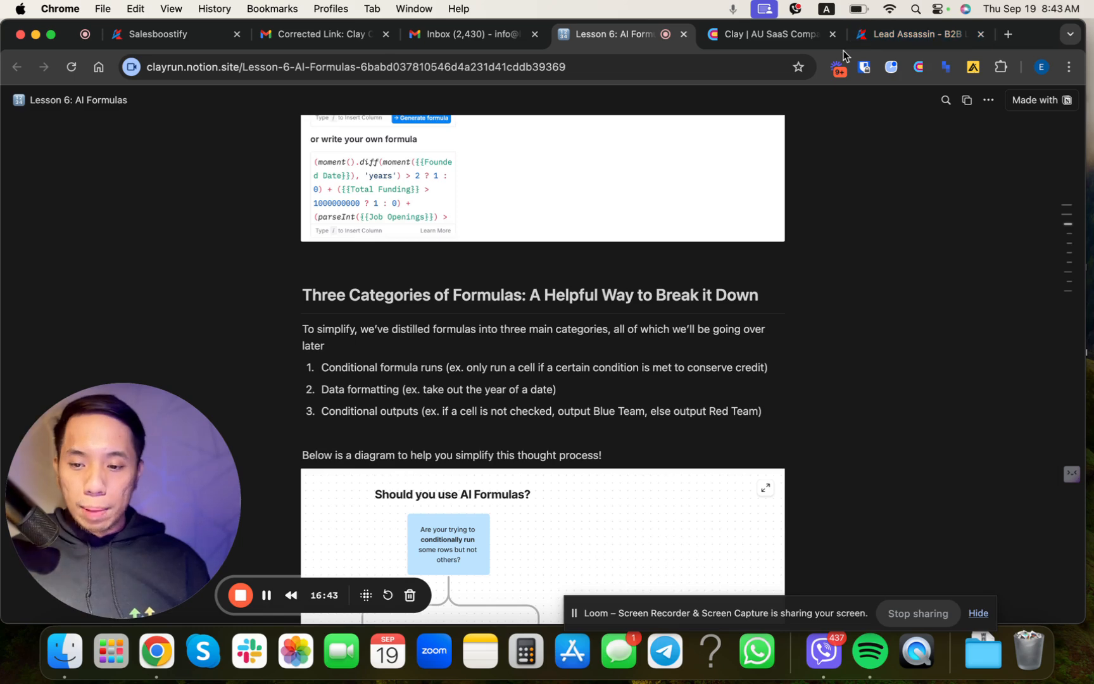
{"action": "left_click", "coordinate": [758, 37]}
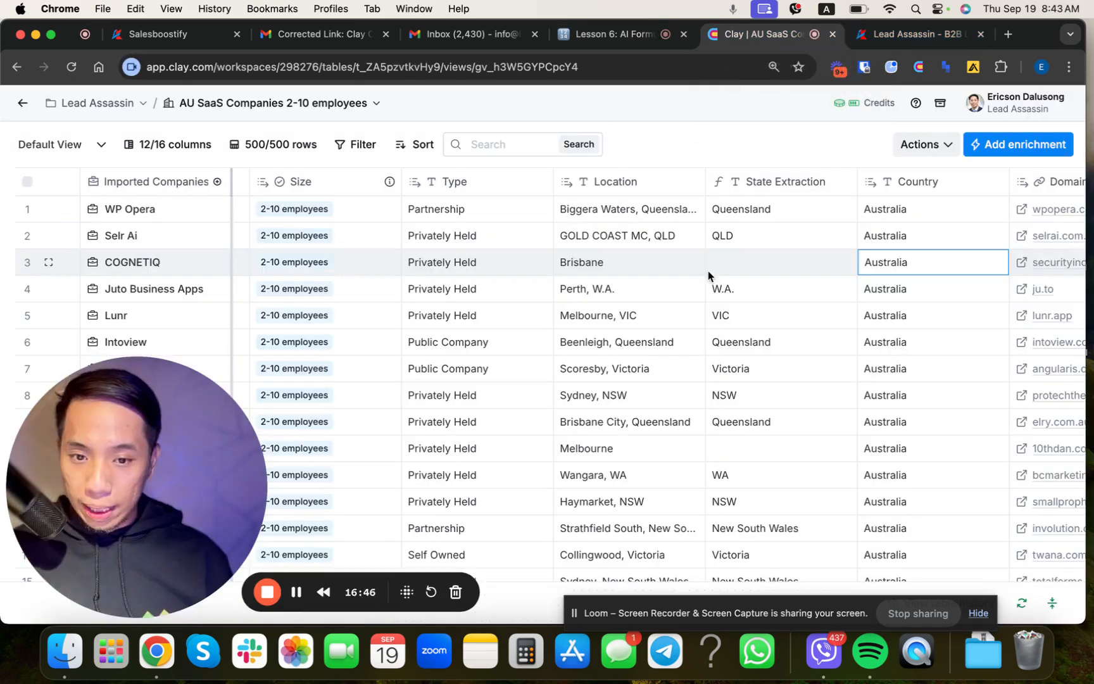
{"action": "left_click", "coordinate": [725, 262]}
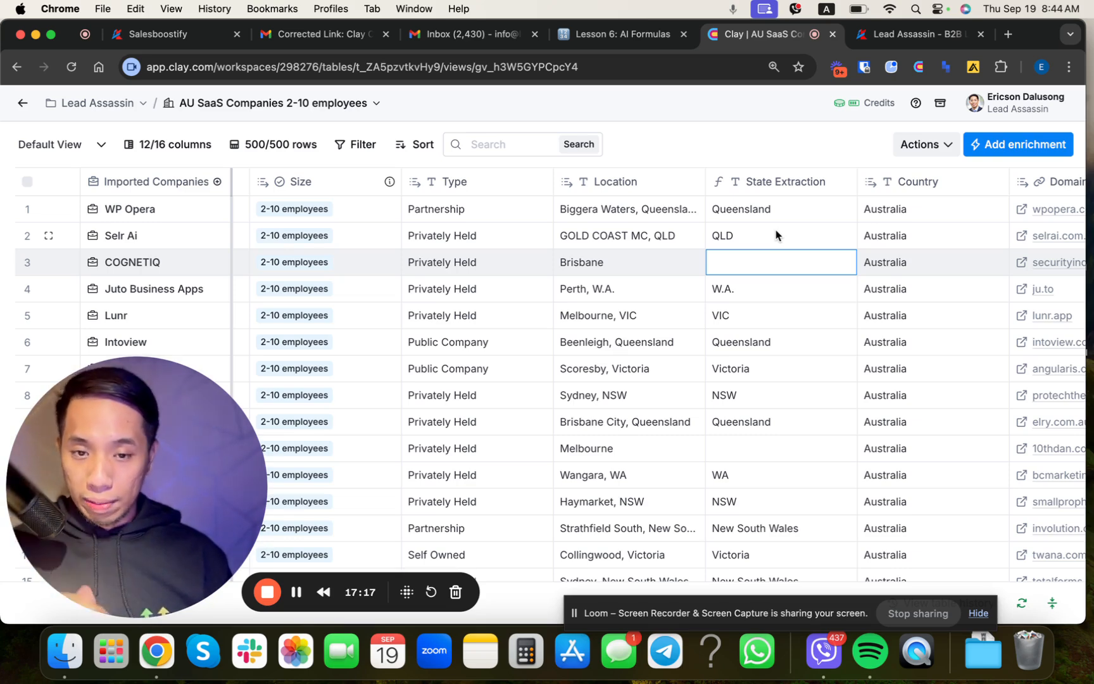
Step: Insert a formula column directly to the right of the State Extraction column
{"action": "left_click", "coordinate": [771, 189]}
{"action": "scroll", "coordinate": [659, 337], "scroll_direction": "right", "scroll_amount": 3}
{"action": "mouse_move", "coordinate": [640, 391]}
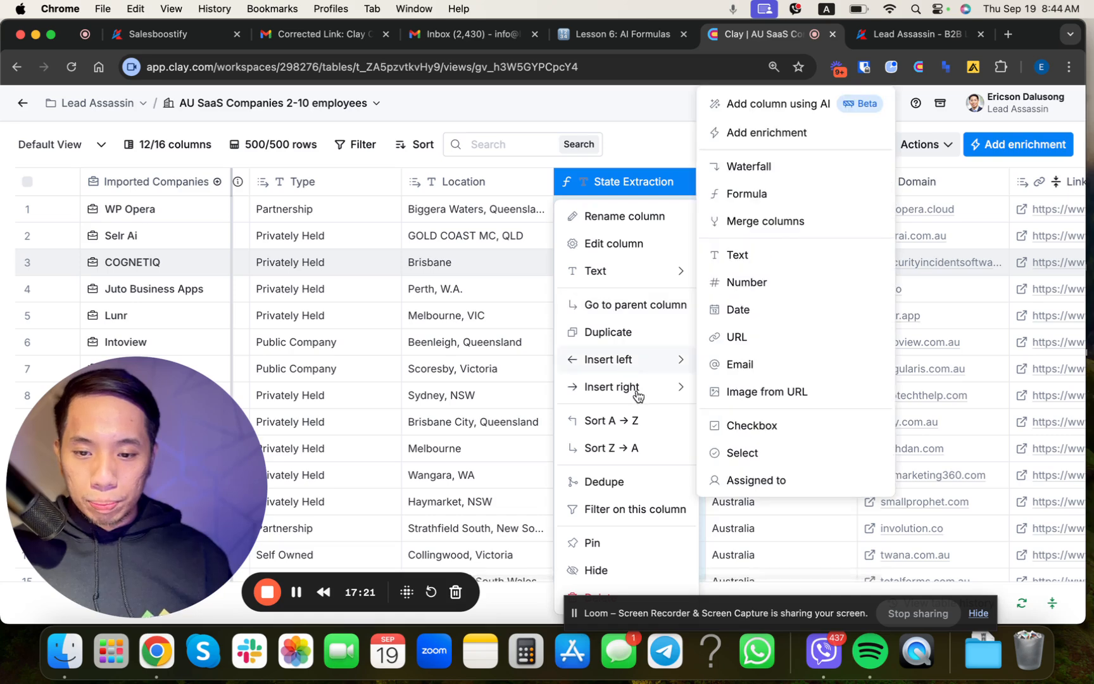
{"action": "left_click", "coordinate": [804, 205]}
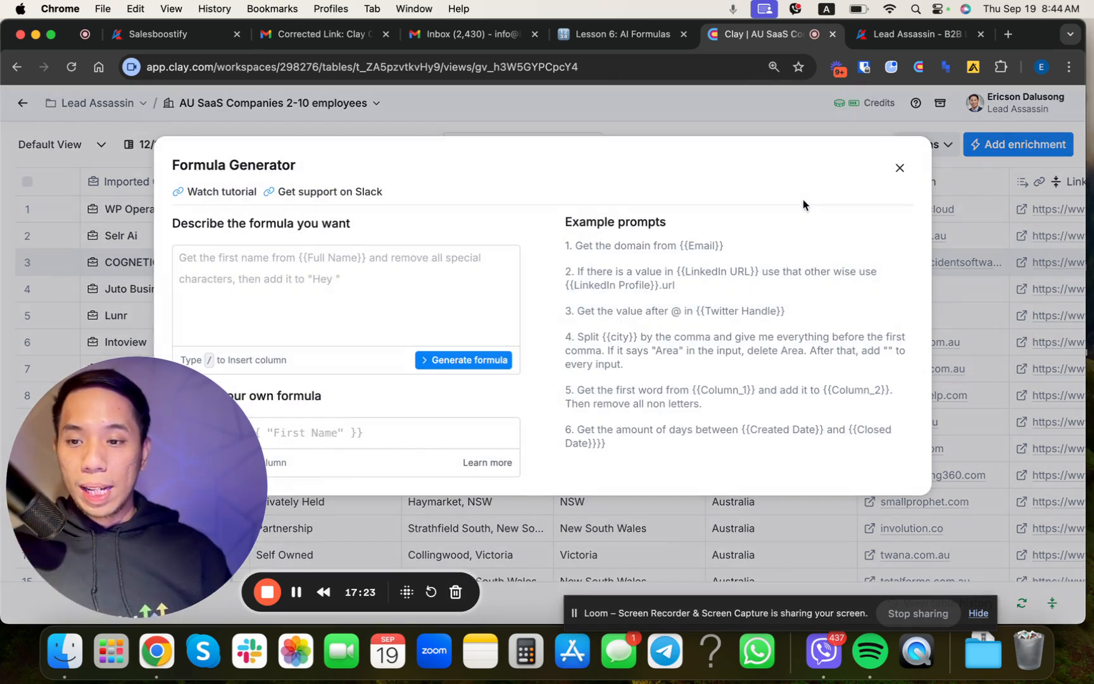
Step: Describe the formula as "check State Extraction and if contains 'Queensland' or 'QLD' return output as 'true'. If not, return as 'false'"
{"action": "left_click", "coordinate": [315, 257]}
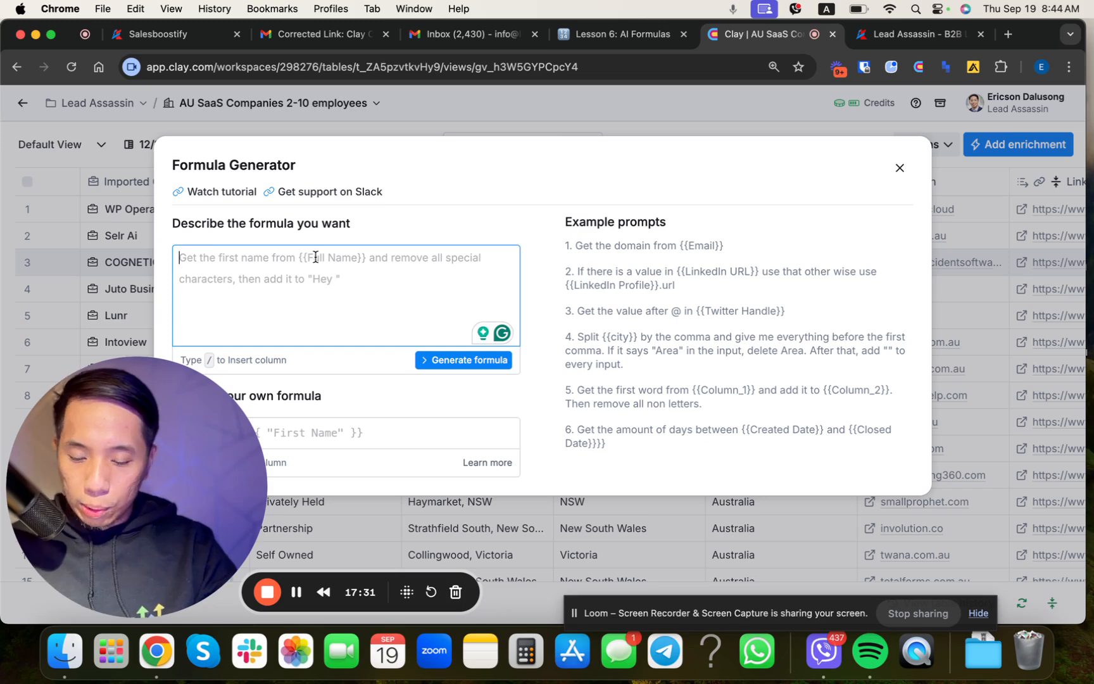
{"action": "type", "text": "check /"}
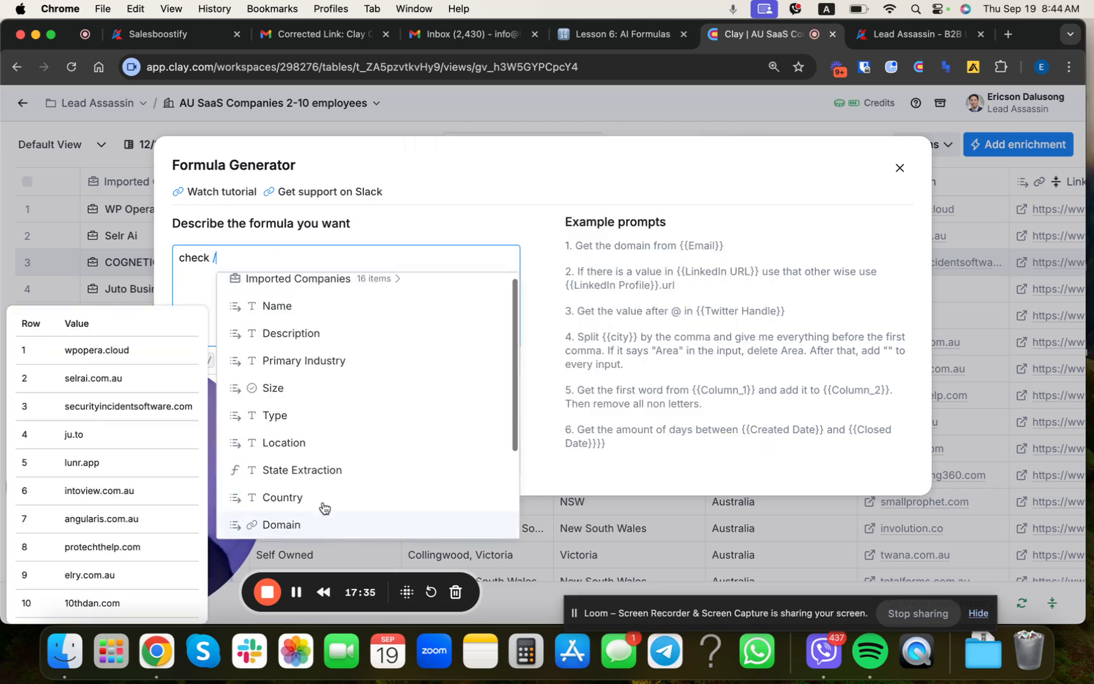
{"action": "left_click", "coordinate": [317, 477]}
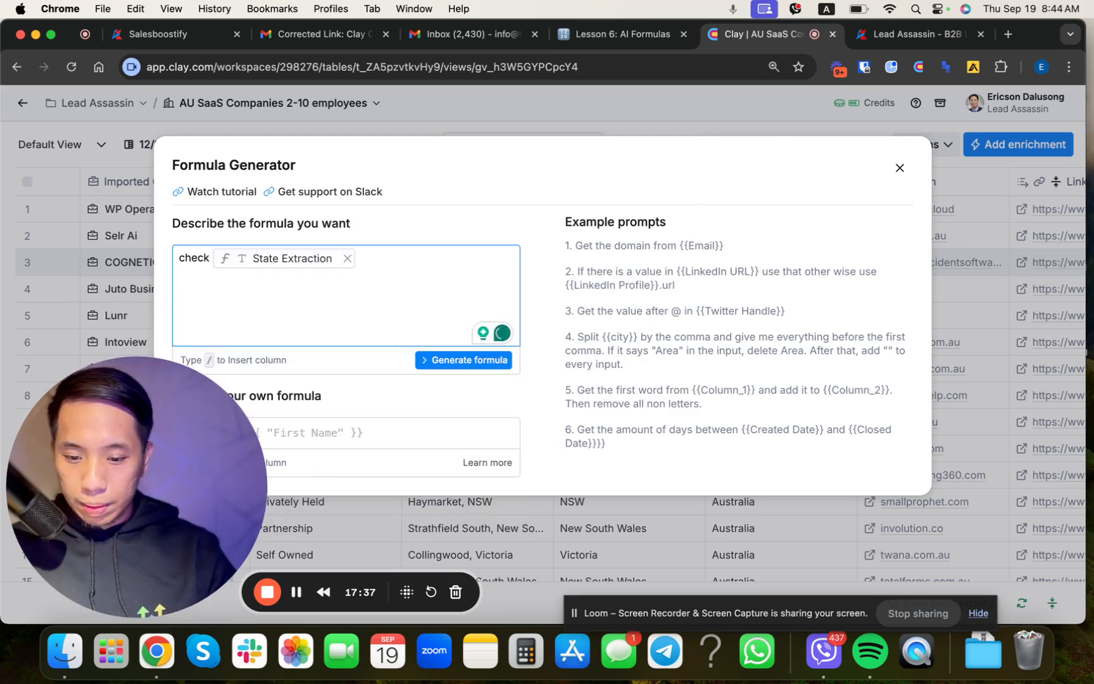
{"action": "type", "text": "and if "}
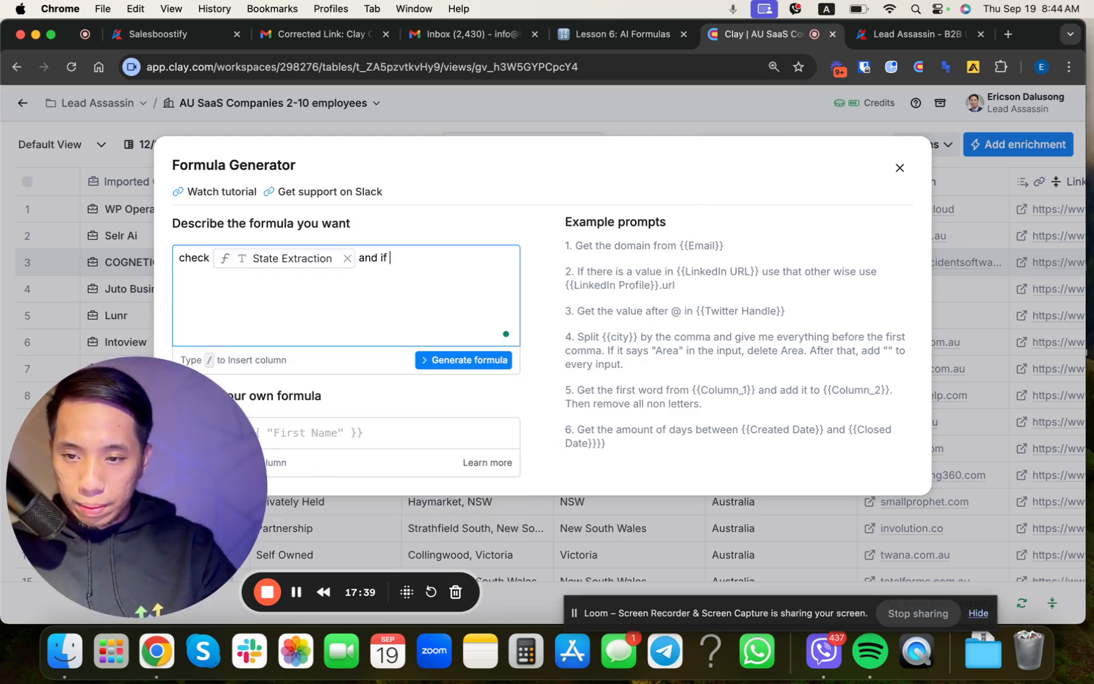
{"action": "type", "text": "contains "}
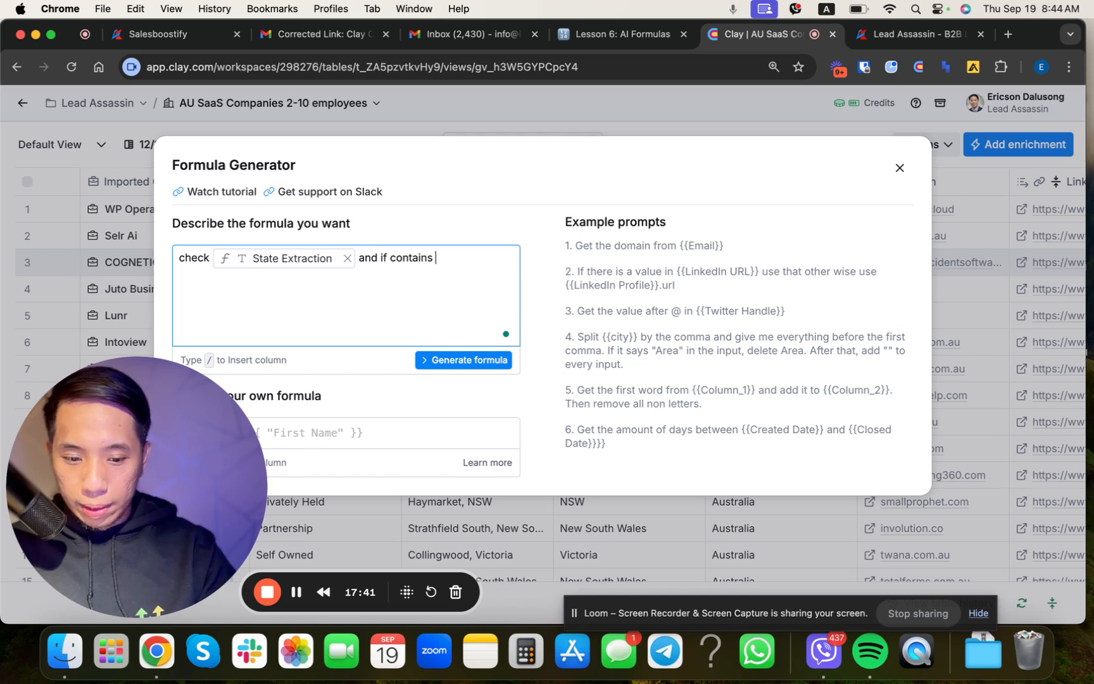
{"action": "type", "text": "'Quee"}
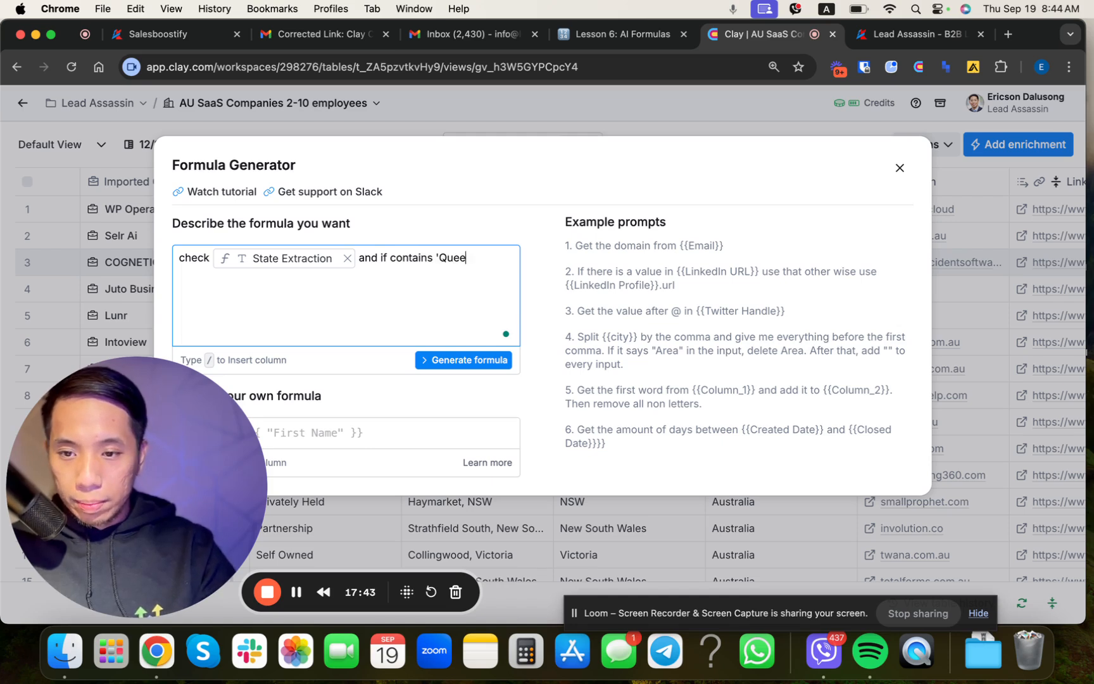
{"action": "type", "text": "nsland' or 'QL"}
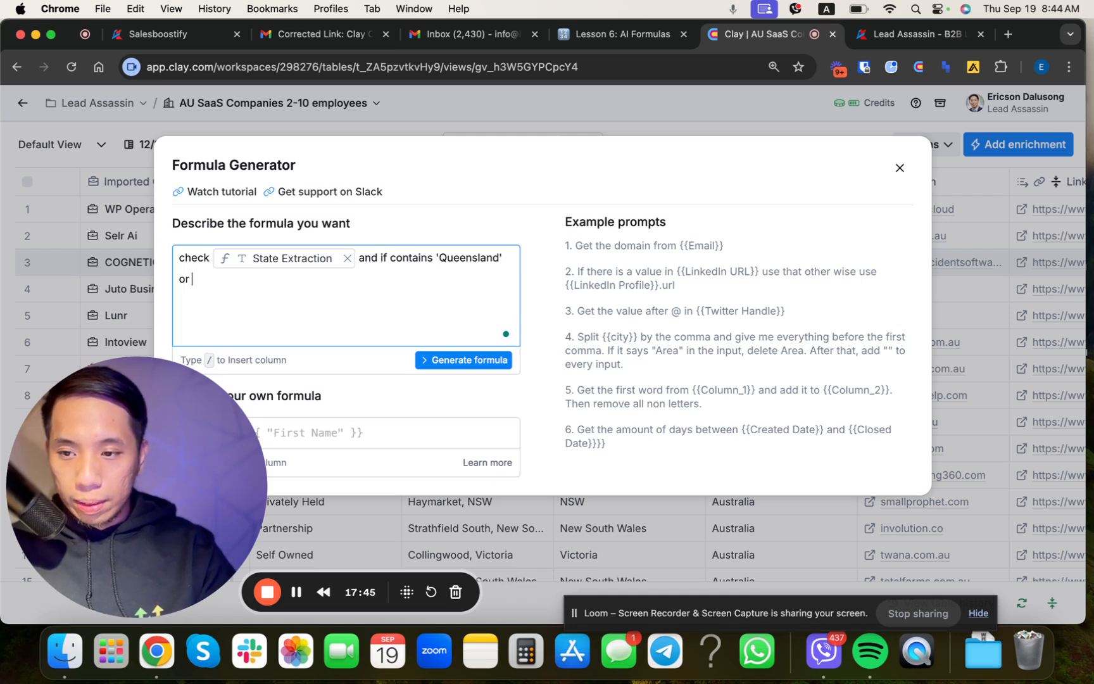
{"action": "type", "text": "D' r"}
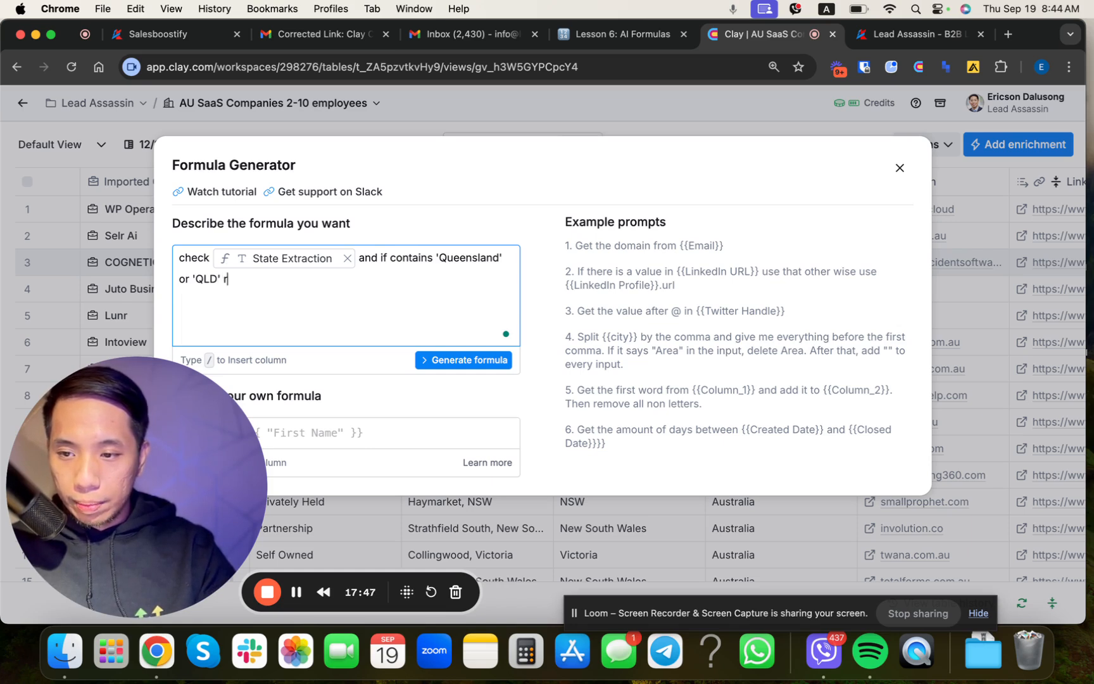
{"action": "type", "text": "eturn out"}
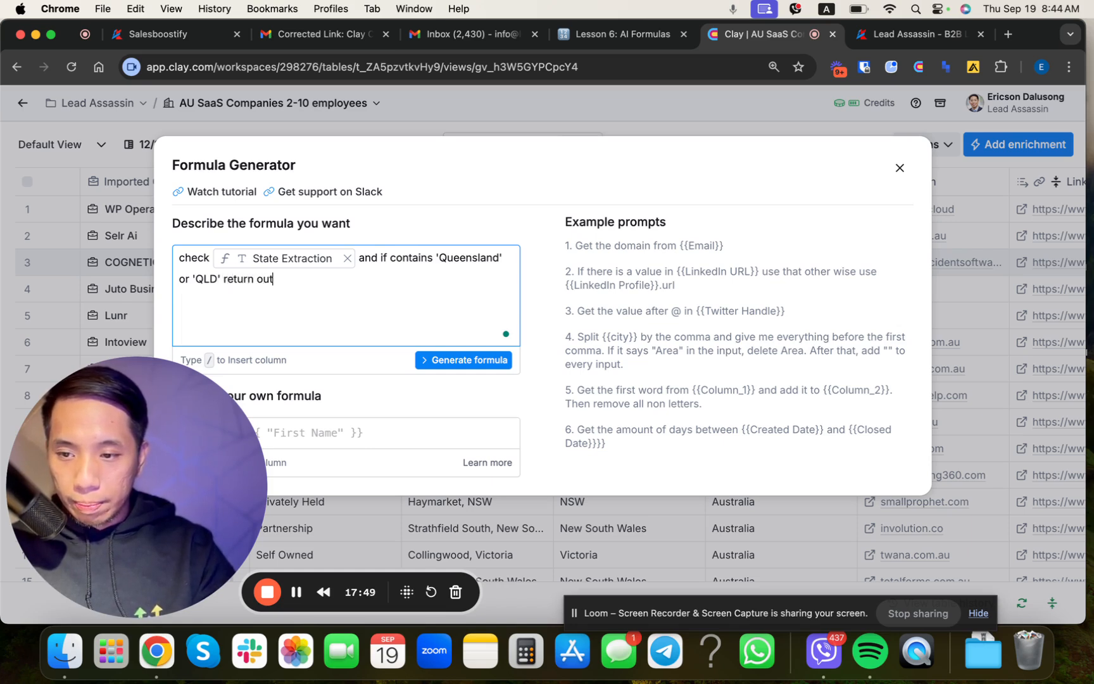
{"action": "type", "text": "put as 'true"}
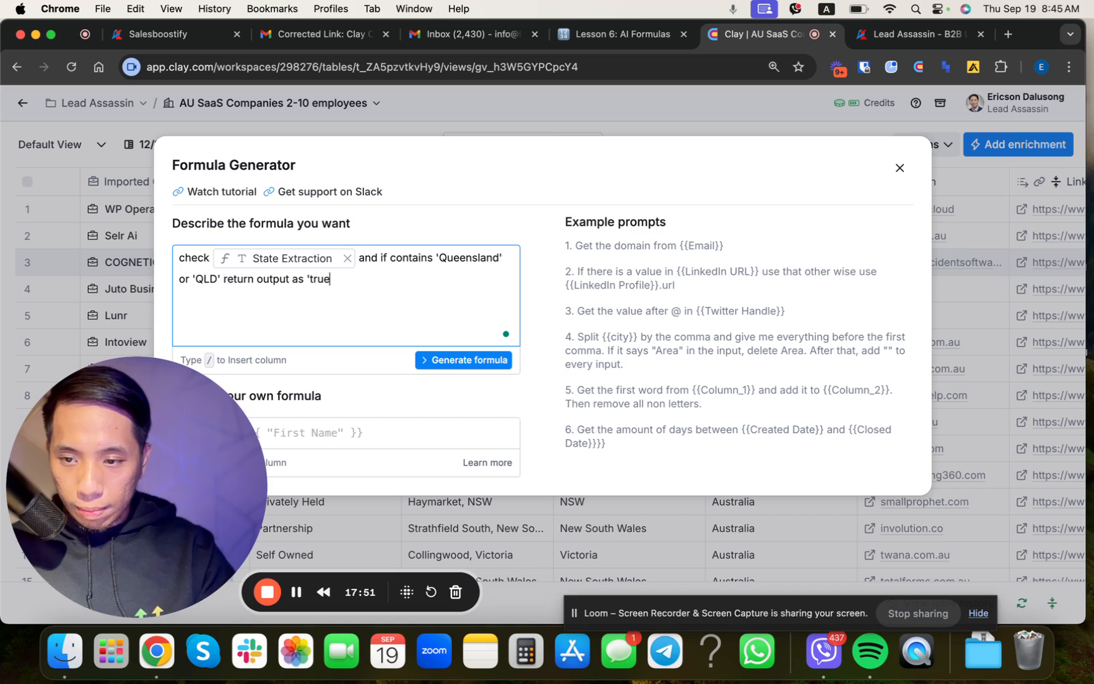
{"action": "type", "text": "'. If not, "}
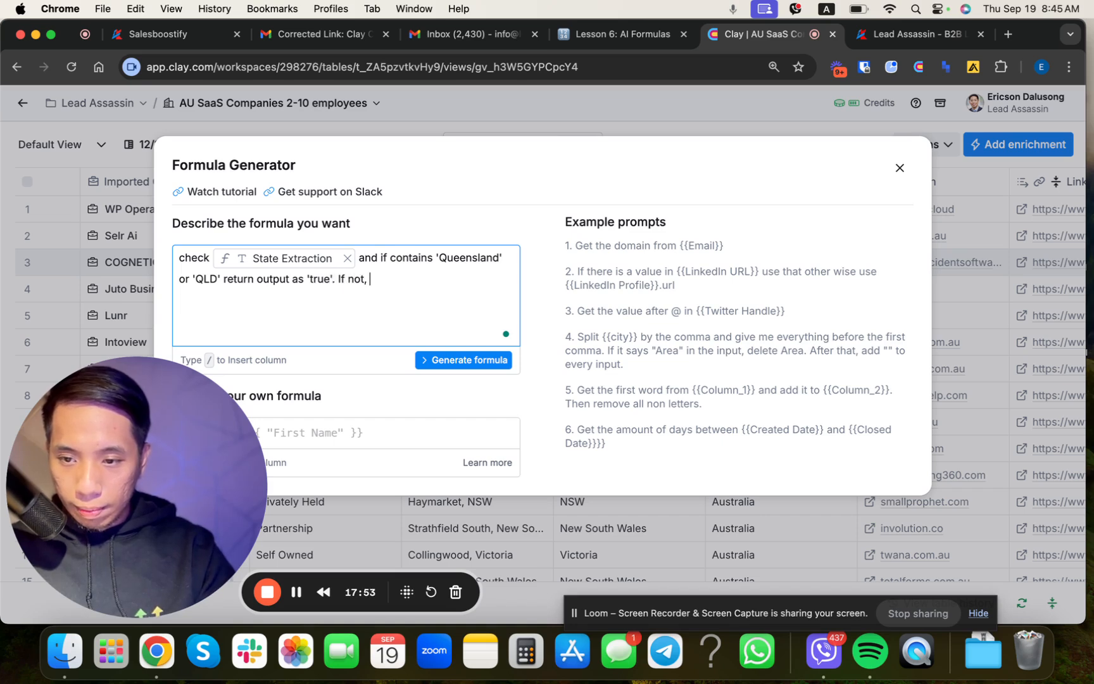
{"action": "type", "text": "return as 'false'"}
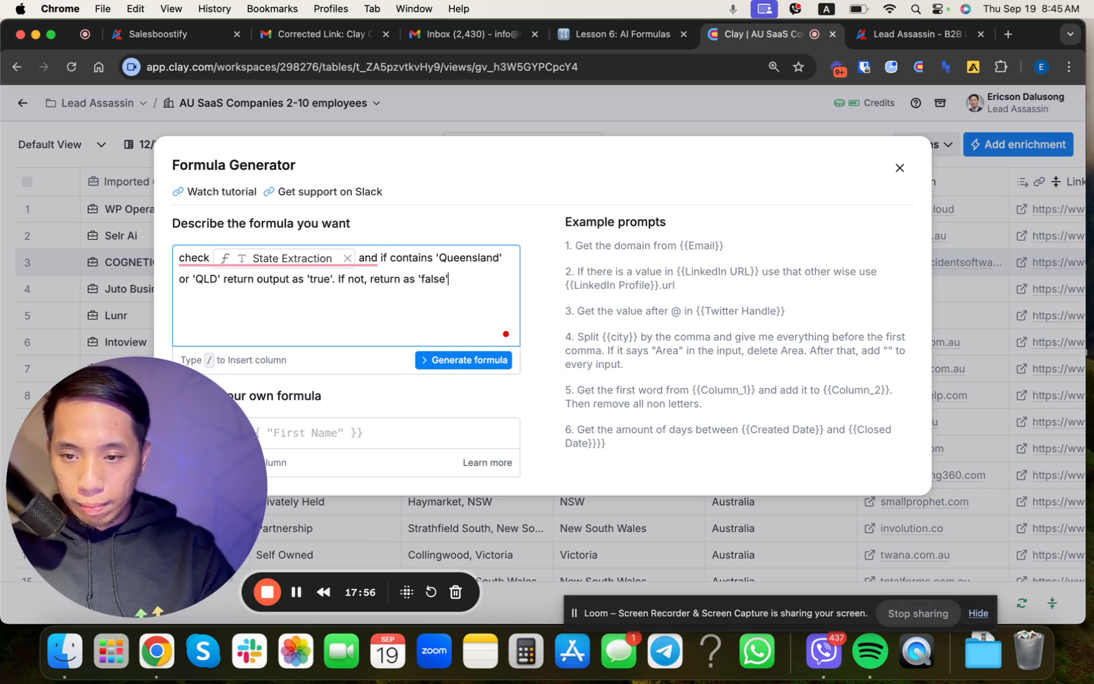
Step: Generate the true/false Queensland formula, check its sample outputs and save it to the new column
{"action": "key", "text": "super+a"}
{"action": "left_click", "coordinate": [455, 360]}
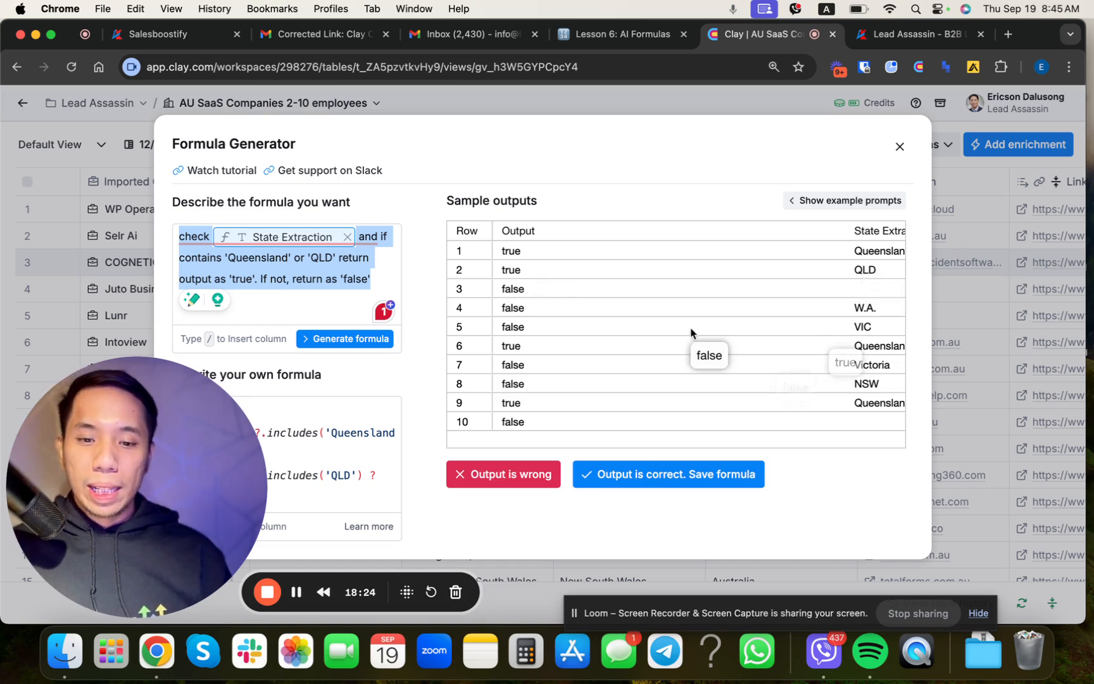
{"action": "left_click", "coordinate": [509, 292]}
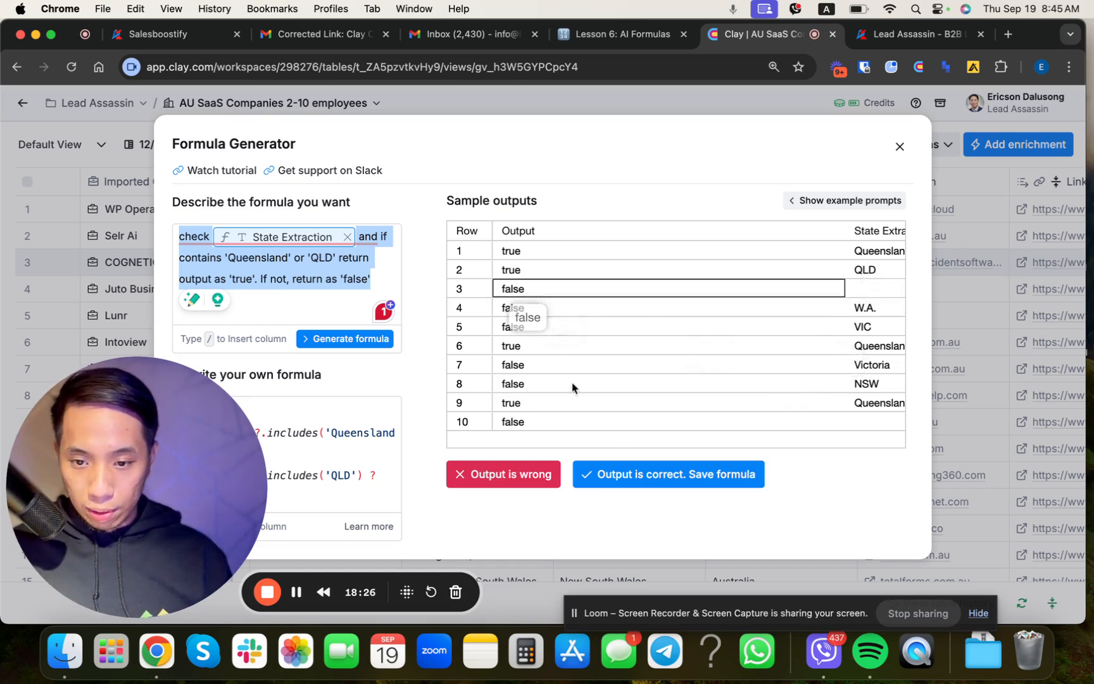
{"action": "left_click", "coordinate": [701, 476]}
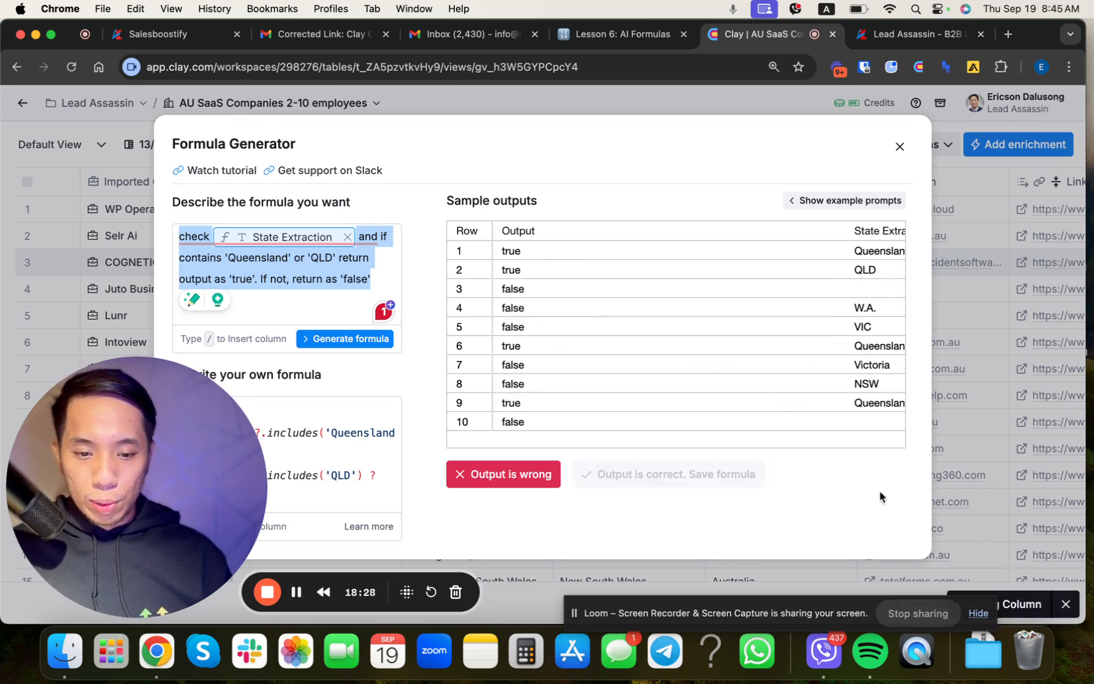